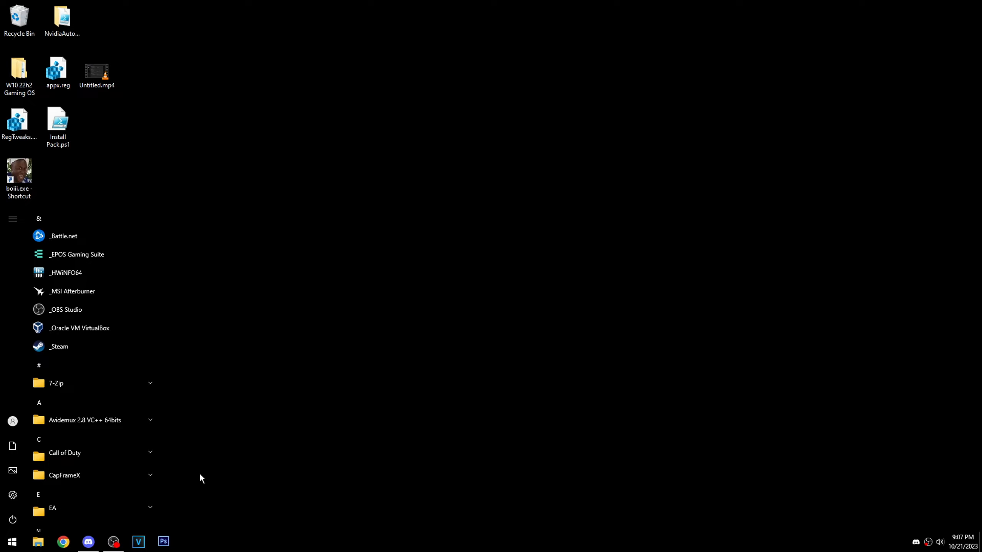
- Open Windows Settings and go to the Ease of Access keyboard page, down to the Toggle Keys option
scroll(79, 405, down, 5)
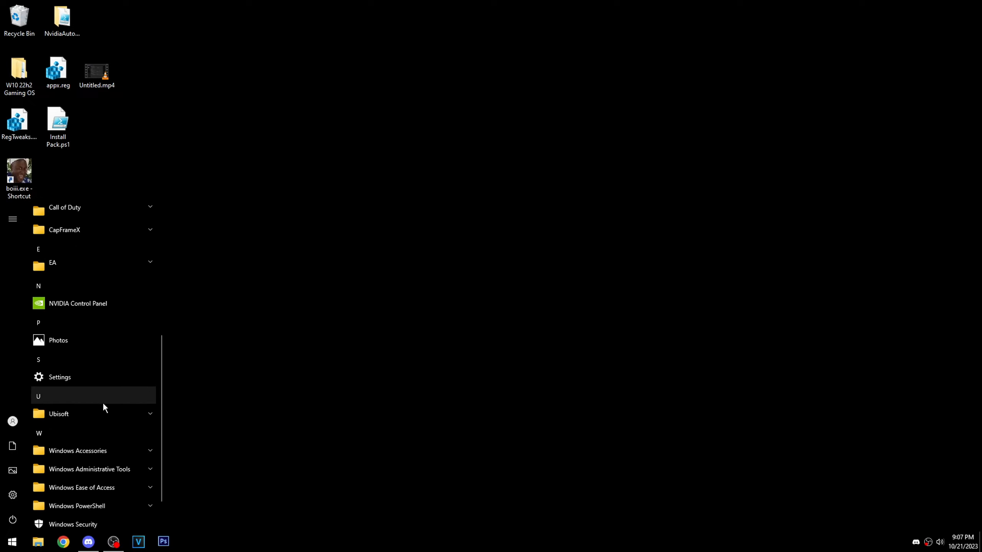
click(69, 378)
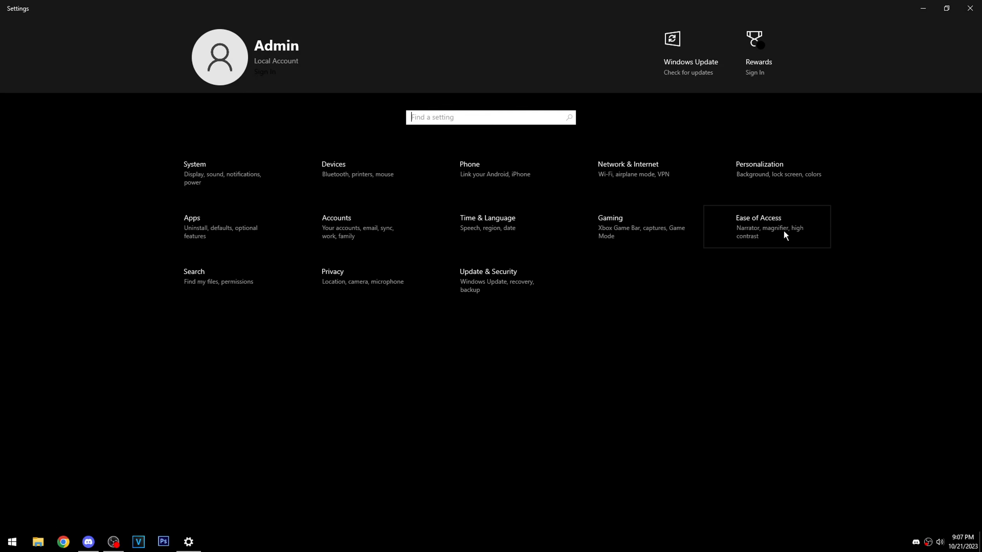
click(746, 225)
scroll(139, 420, down, 1)
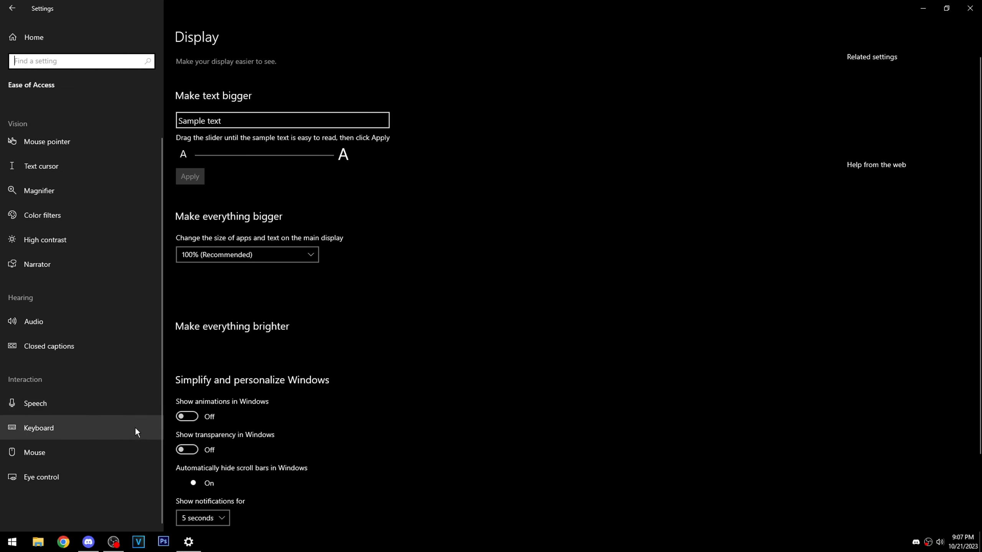
click(49, 428)
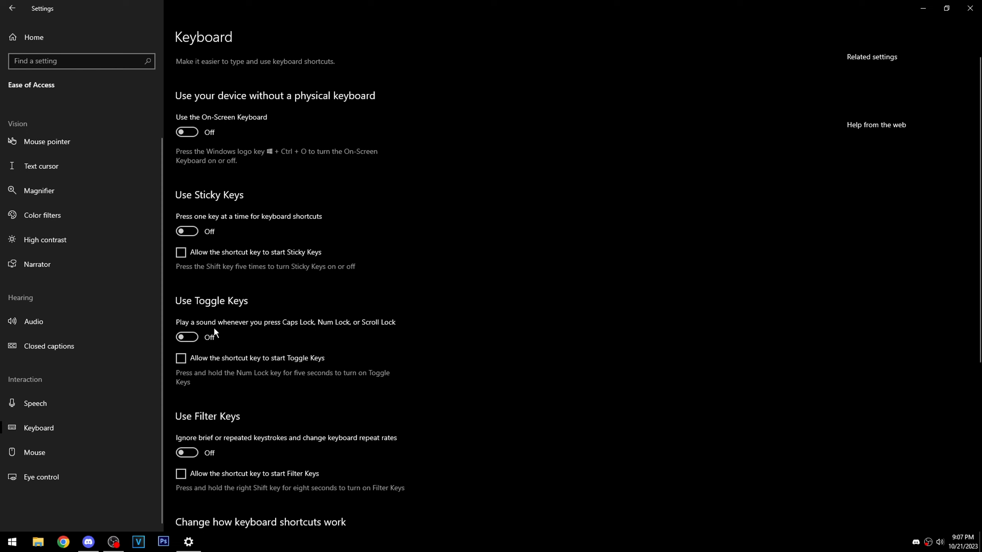
scroll(203, 201, down, 4)
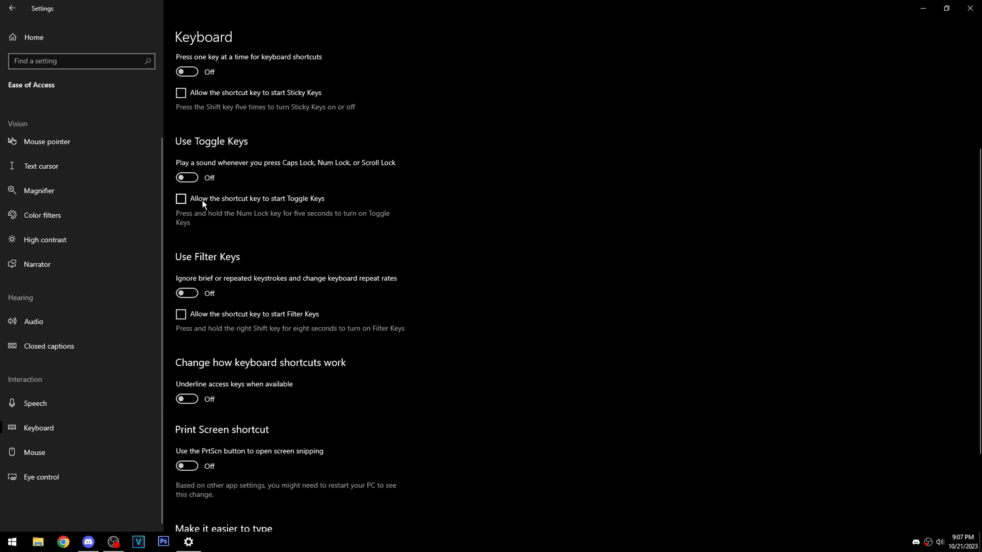
click(190, 178)
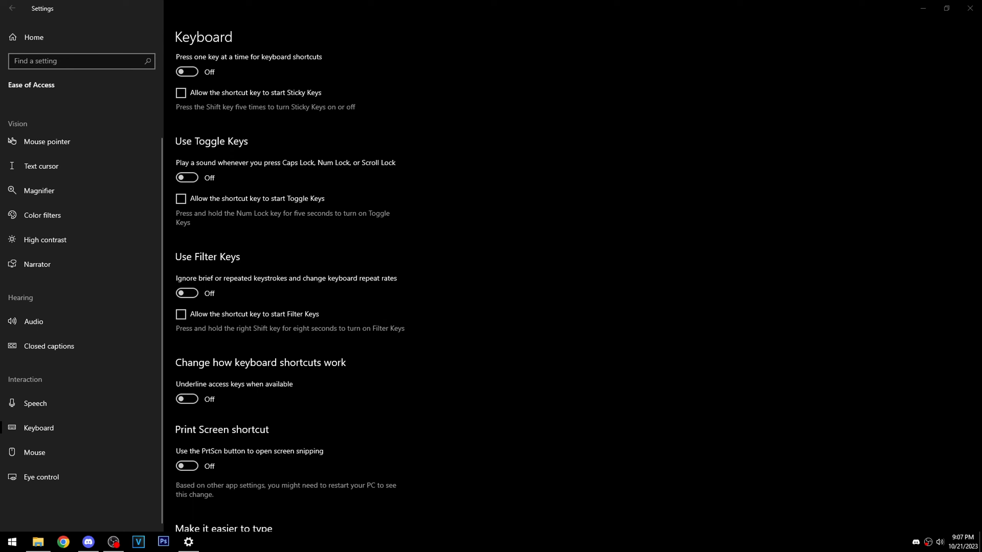
- Launch RegistryChangesView.exe from the registrychangesview-x64 folder, create a registry snapshot, and compare it with the current registry
drag(0, 165, 583, 84)
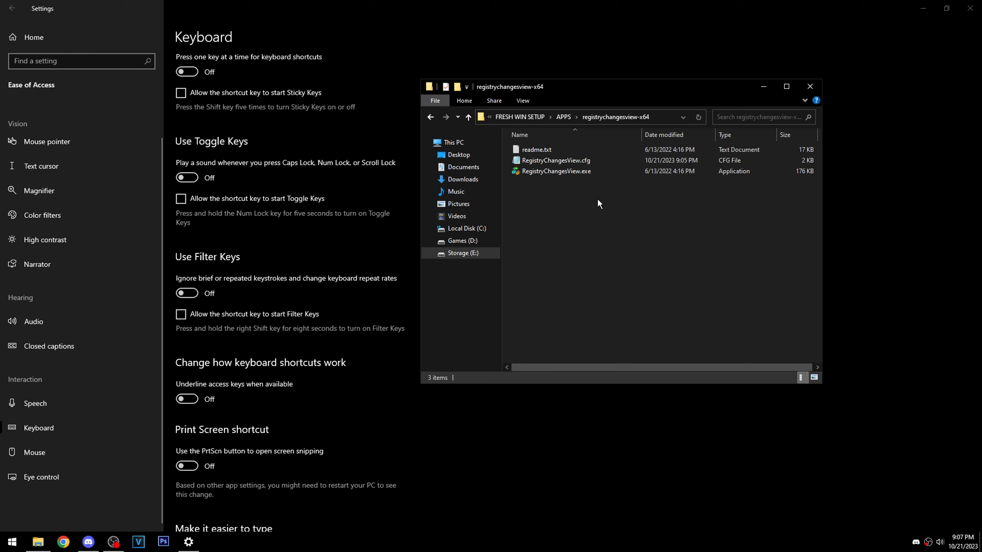
double_click(539, 171)
drag(162, 169, 241, 149)
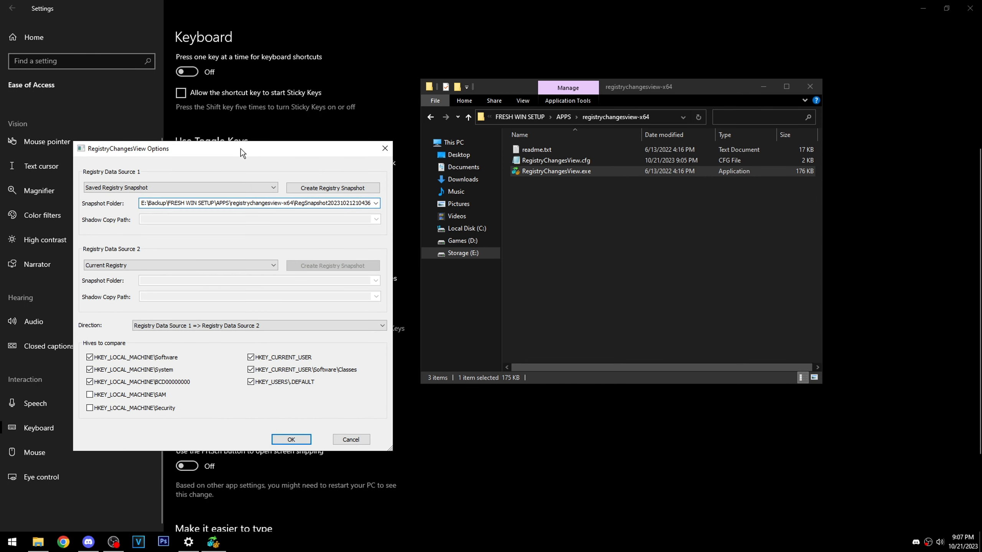
click(313, 187)
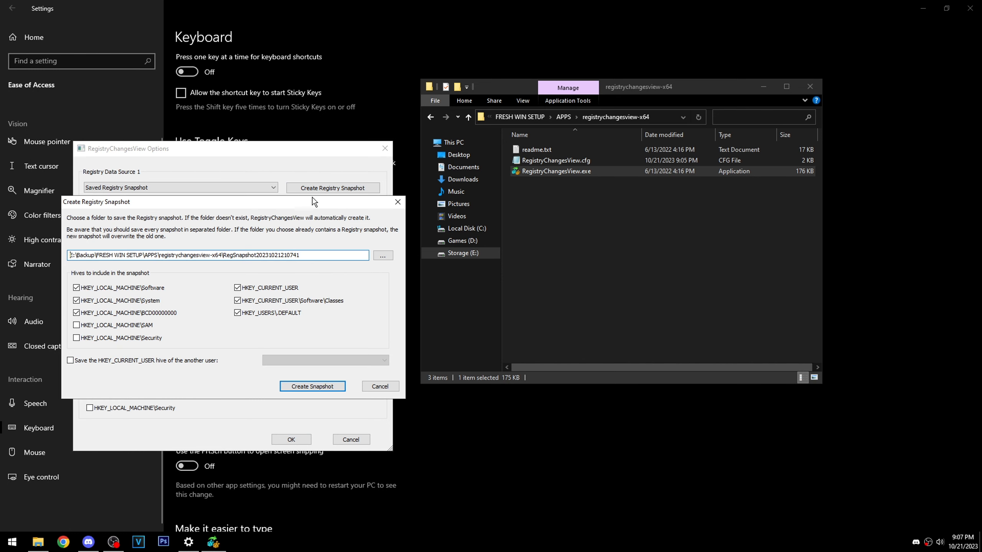
click(305, 387)
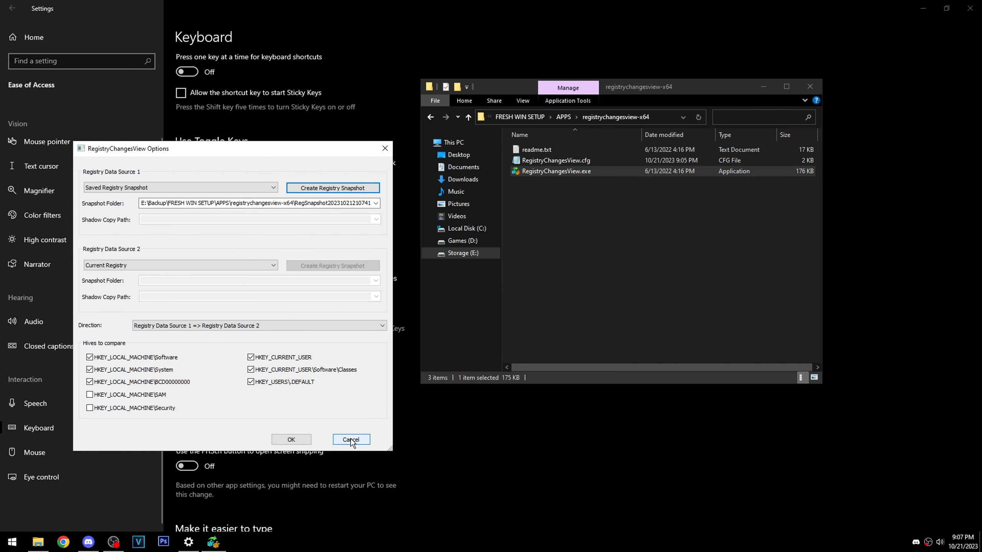
click(288, 440)
click(534, 150)
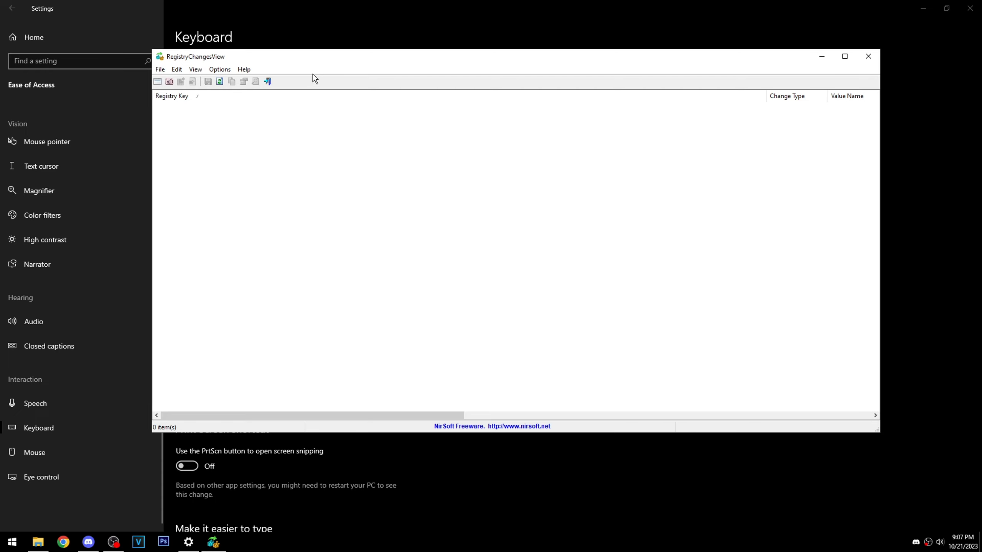
drag(326, 54, 557, 66)
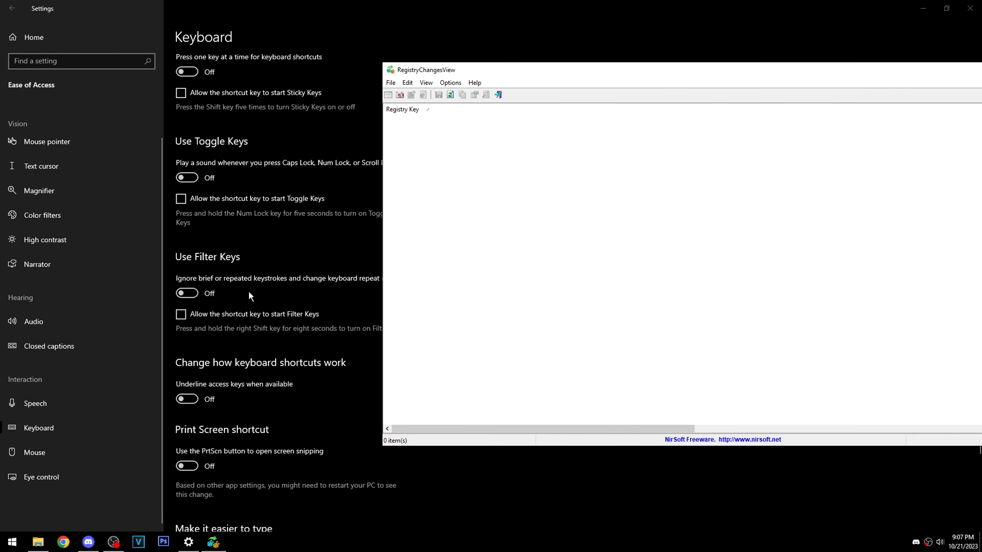
- Turn on Sticky Keys in the keyboard settings and refresh the registry comparison in RegistryChangesView
click(185, 294)
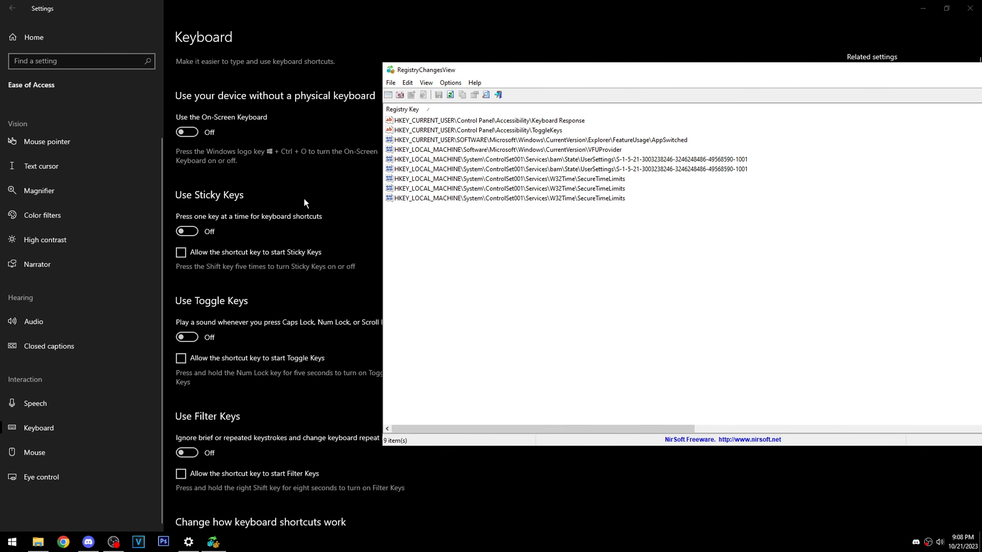
click(183, 231)
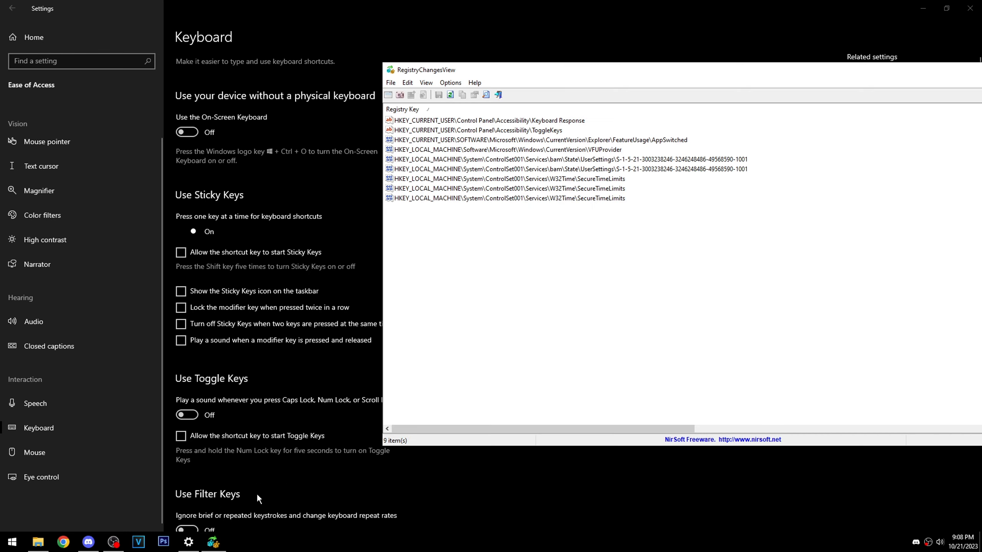
click(451, 96)
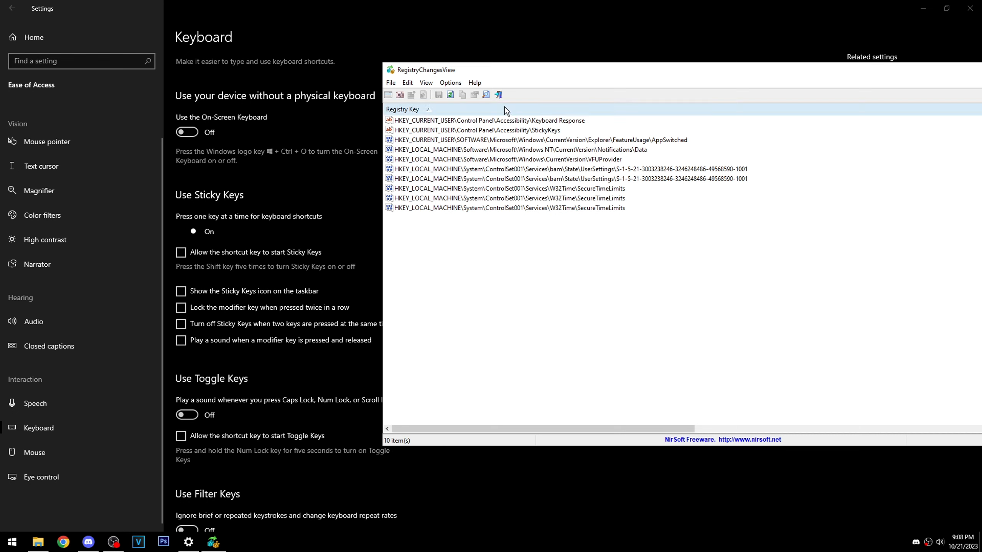
- Examine the key path, change type, value name and value data of the modified StickyKeys registry entry
click(540, 131)
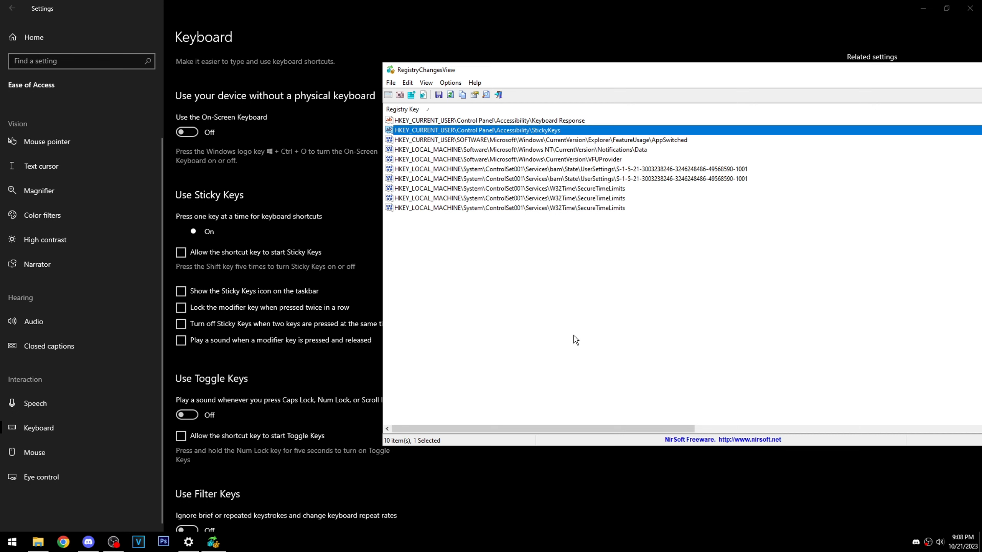
mouse_move(449, 430)
mouse_down()
mouse_move(460, 429)
mouse_move(416, 426)
mouse_move(542, 423)
mouse_move(444, 417)
mouse_up()
drag(473, 66, 338, 52)
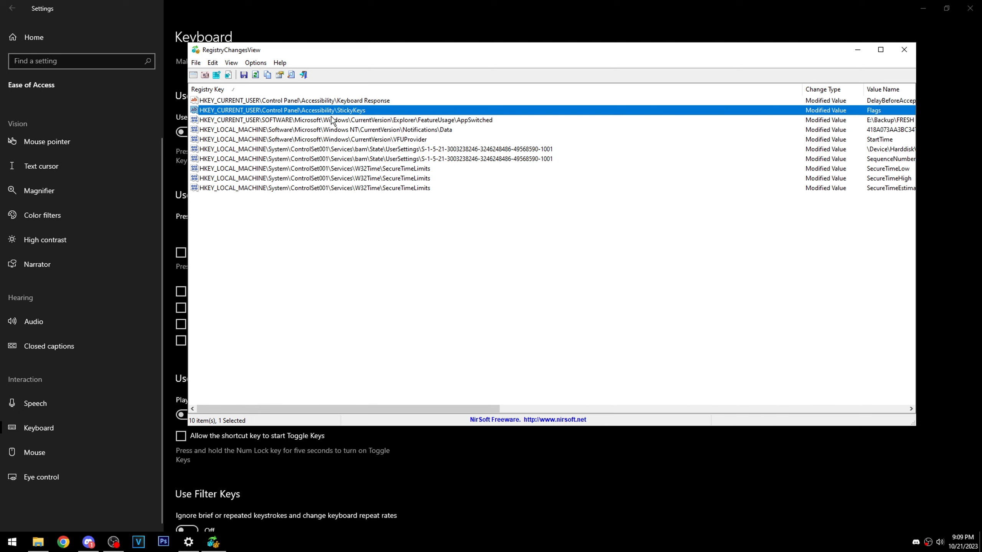
drag(370, 409, 525, 386)
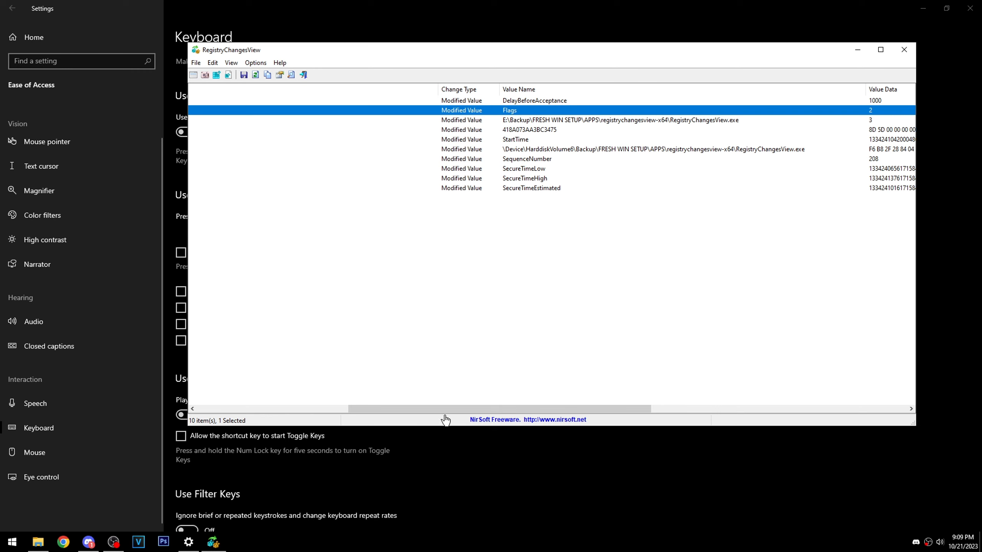
drag(445, 408, 284, 416)
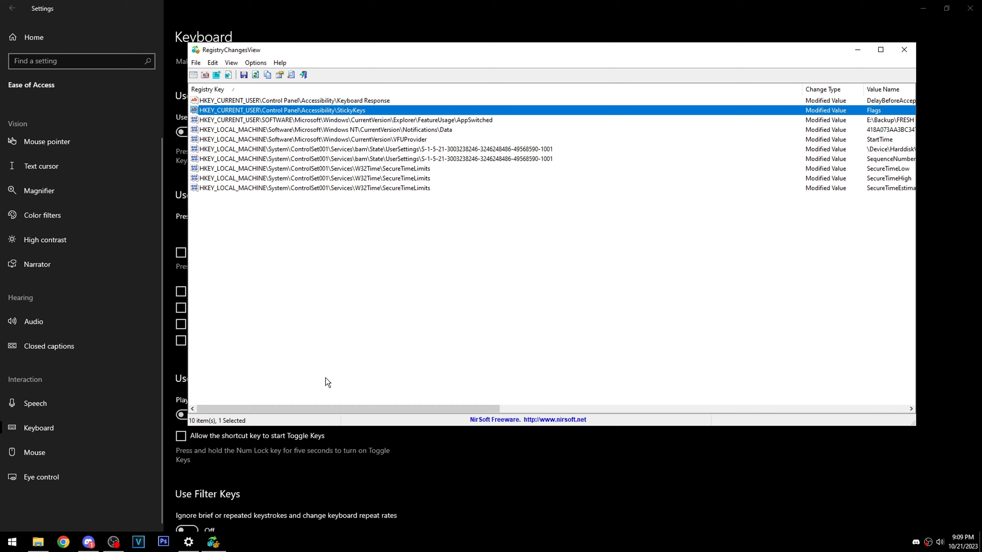
drag(355, 409, 464, 409)
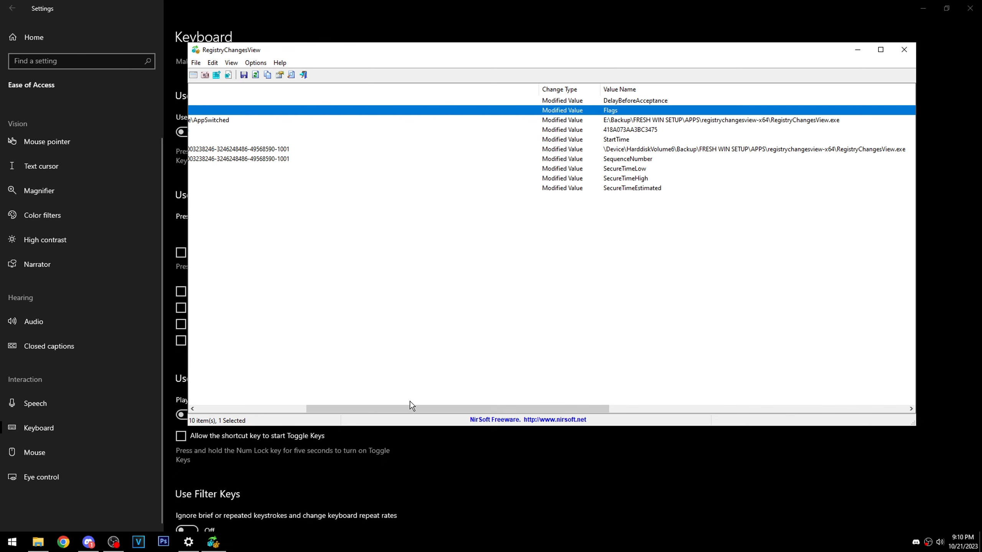
drag(397, 410, 264, 380)
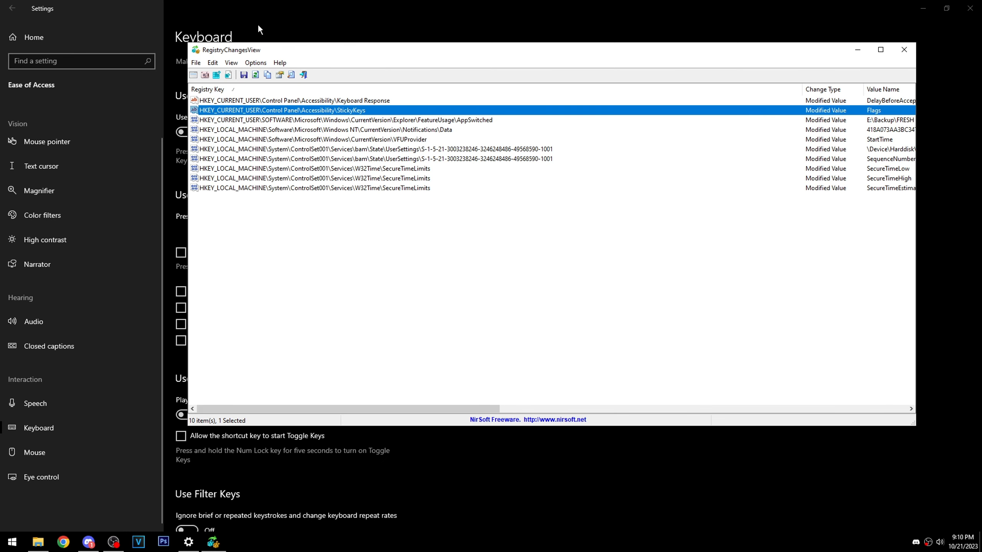
- Open the modified StickyKeys entry in Registry Editor and turn Sticky Keys off in Settings
right_click(324, 112)
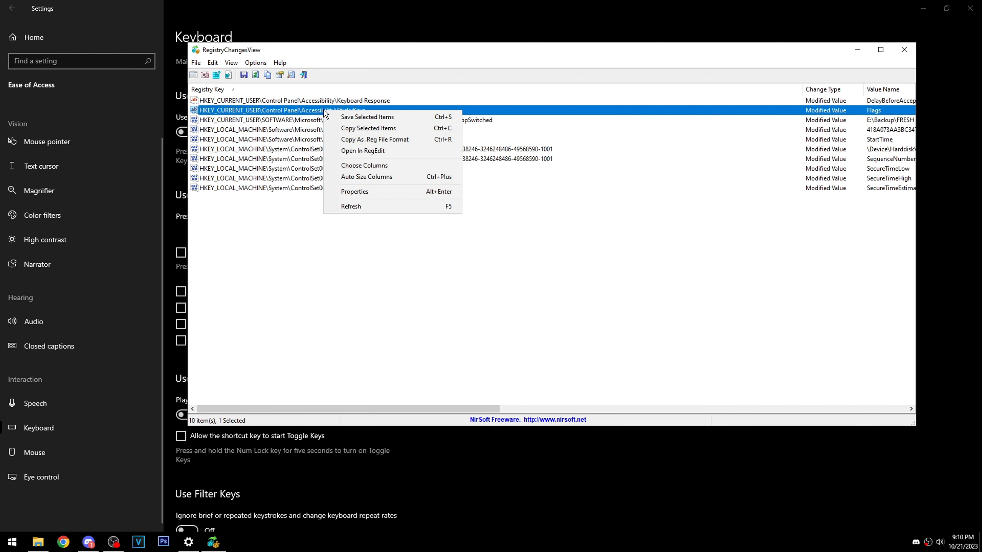
click(361, 151)
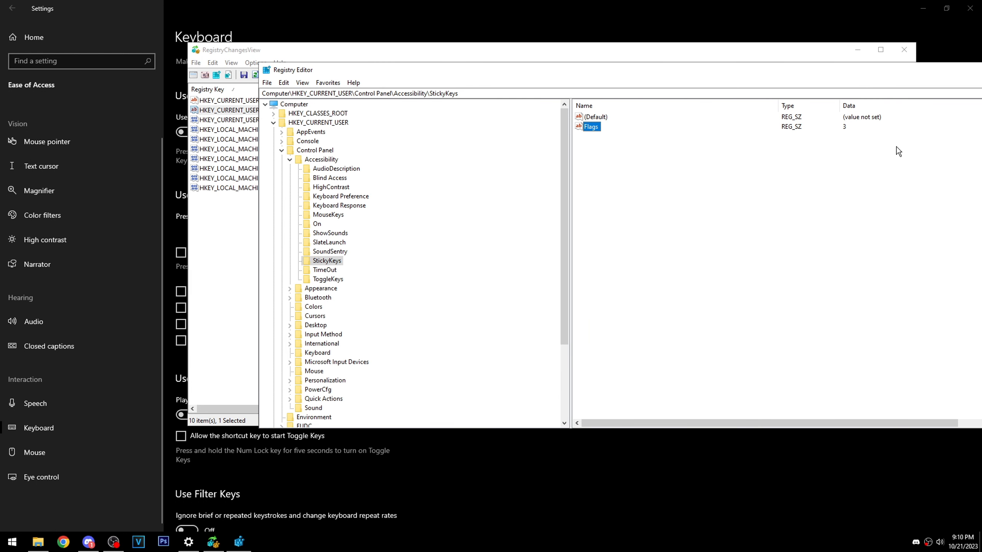
click(310, 18)
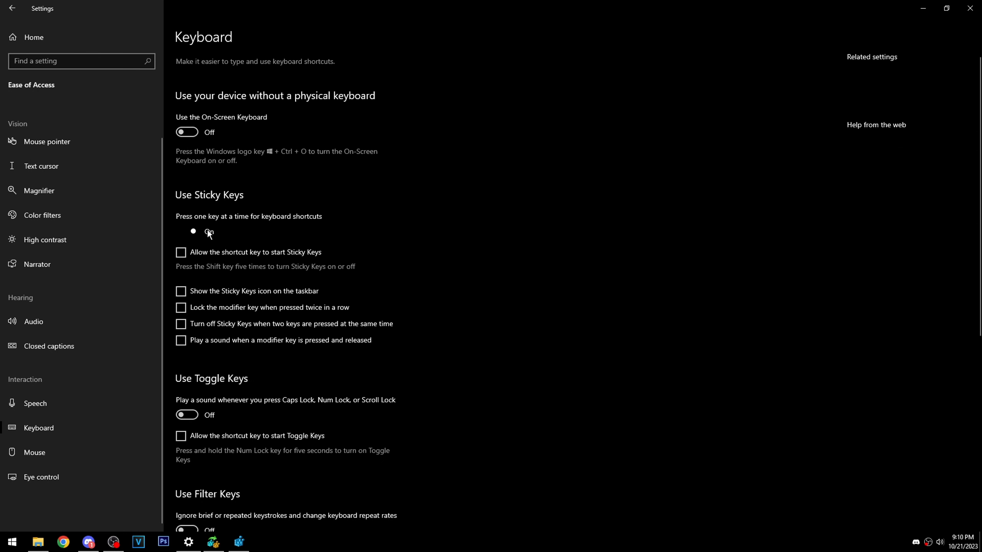
click(182, 230)
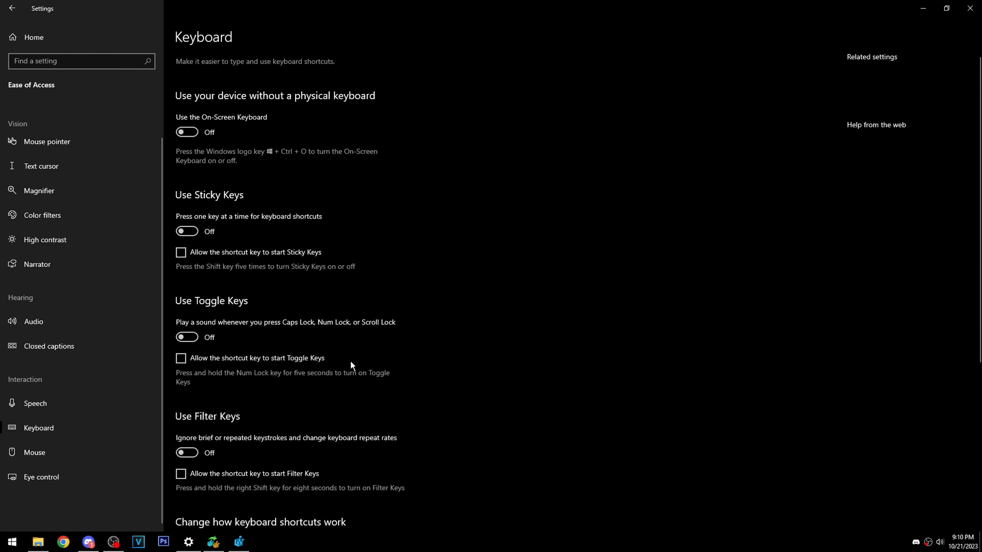
- Refresh the StickyKeys key in Registry Editor and export that branch to the desktop as stickykeys.reg
click(239, 542)
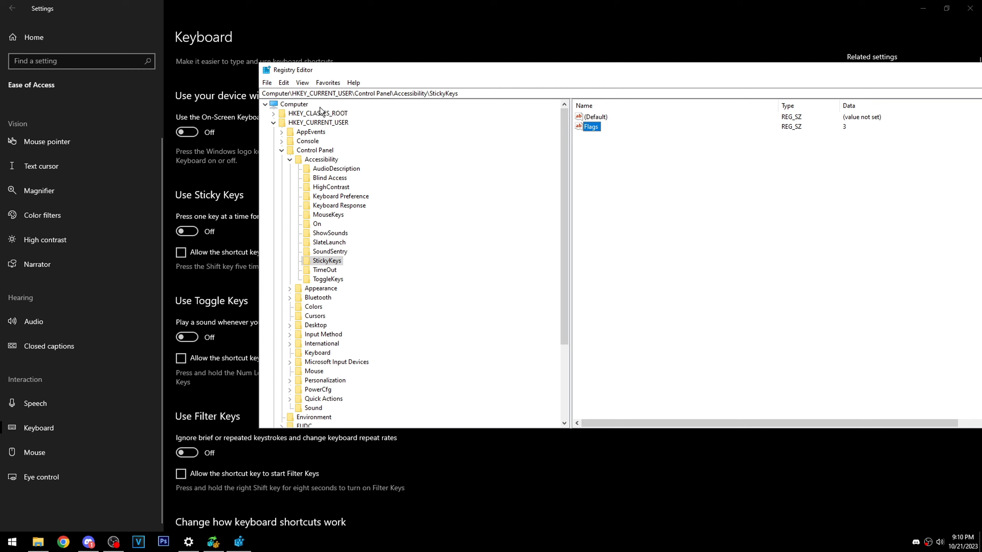
click(303, 83)
click(320, 140)
click(267, 83)
click(271, 103)
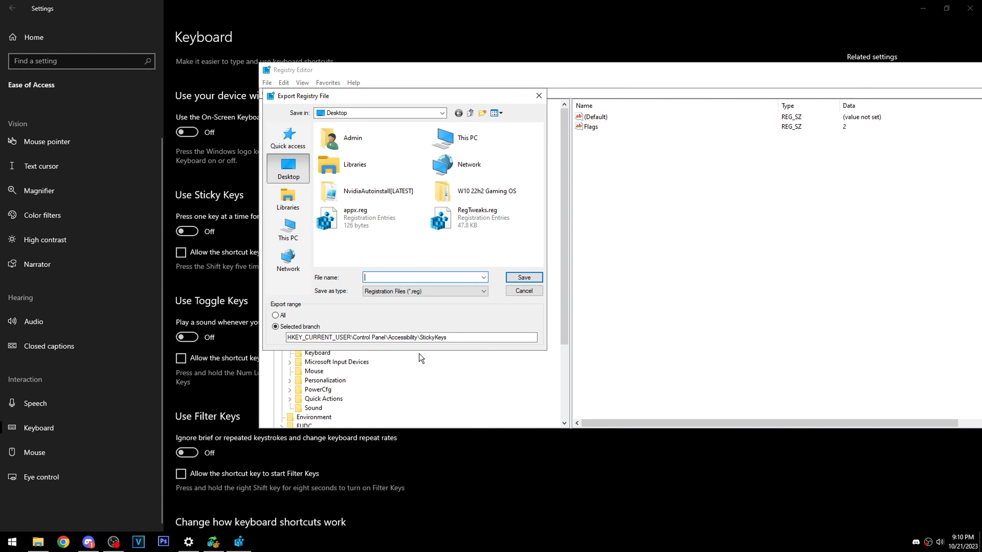
key(Escape)
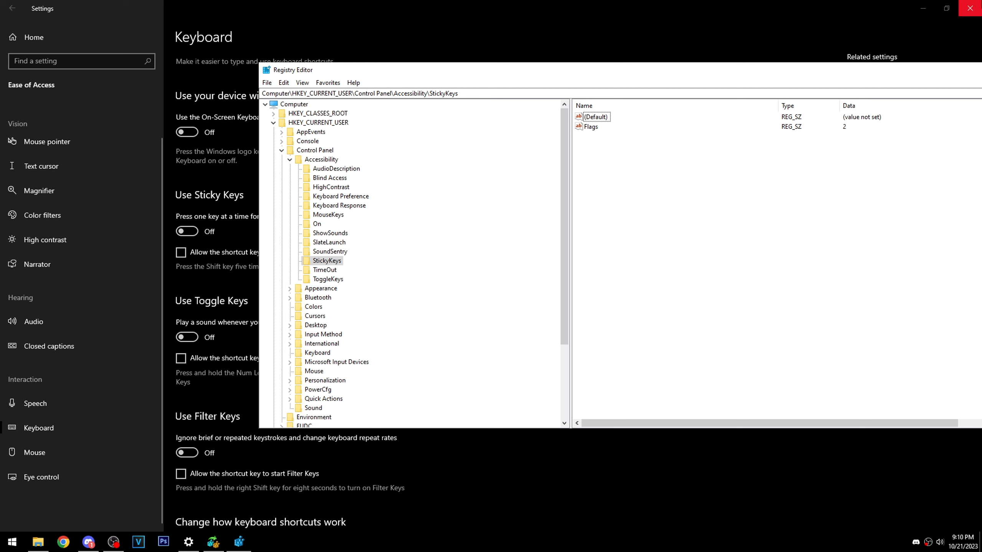
click(970, 8)
drag(556, 76, 444, 76)
click(928, 70)
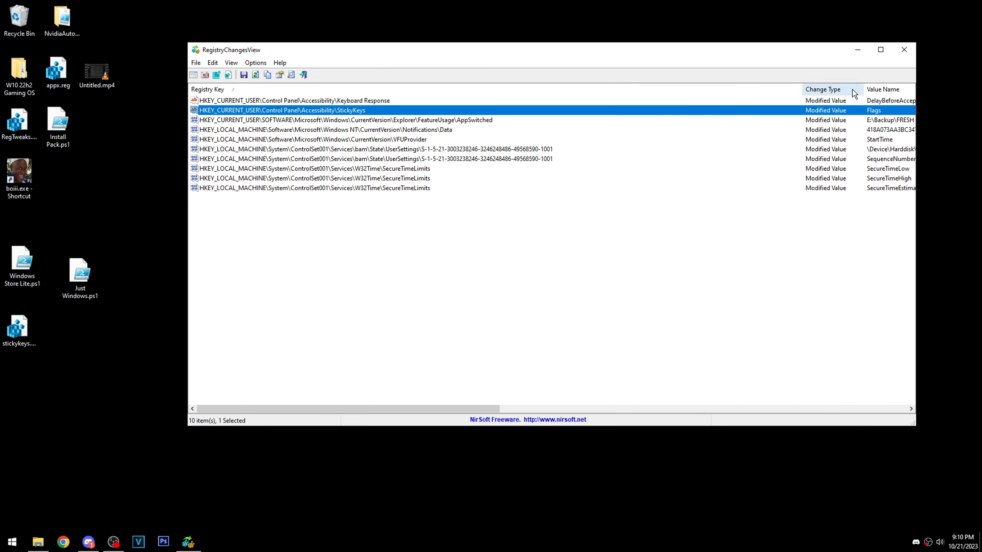
click(905, 49)
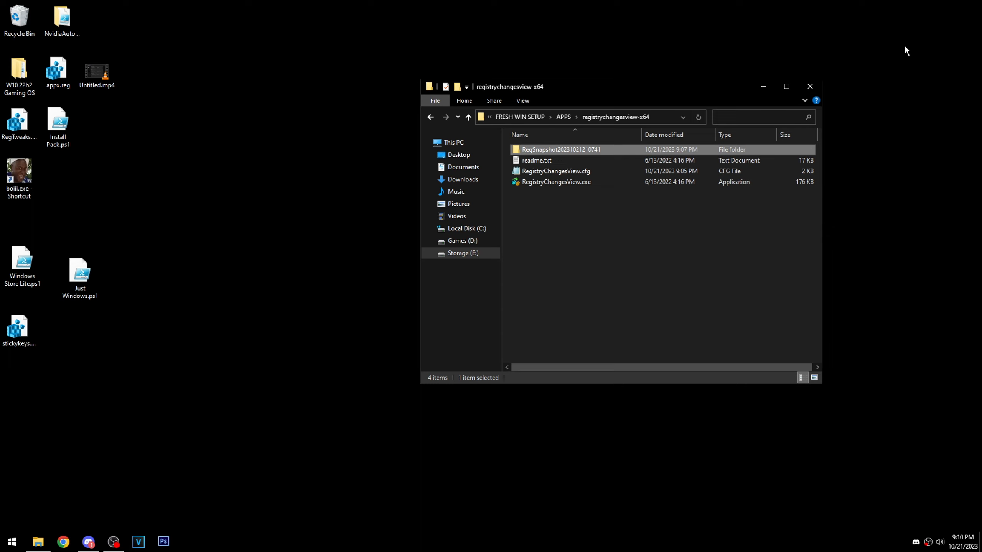
click(538, 150)
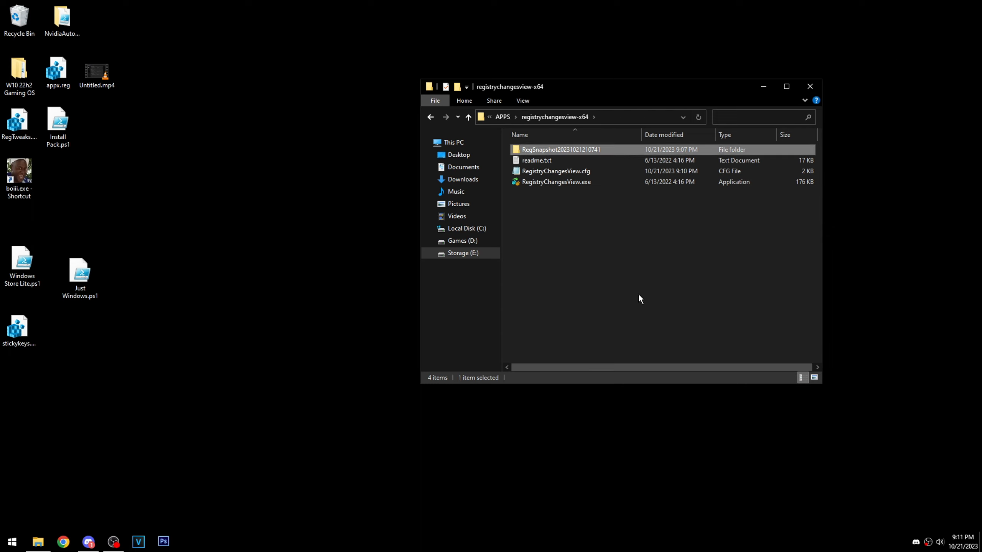
key(Delete)
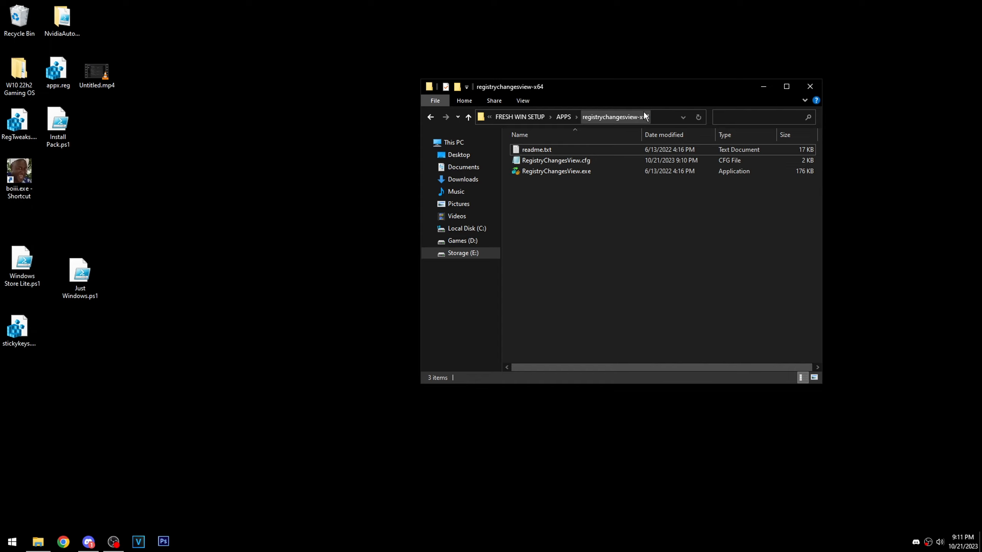
- Launch Reg Converter from the RegConvert_v1.2 folder in APPS and load the desktop file stickykeys.reg as its source
click(563, 118)
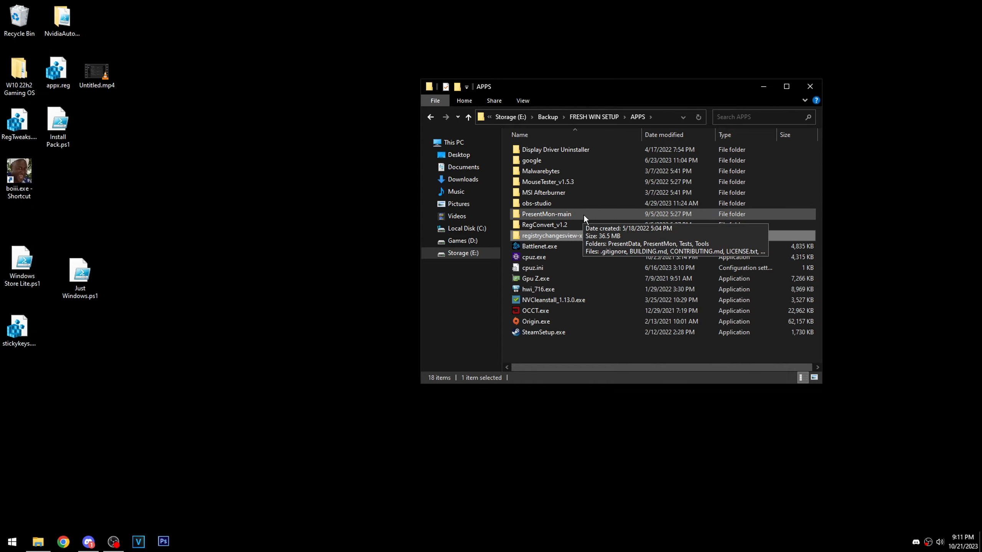
double_click(570, 226)
double_click(540, 161)
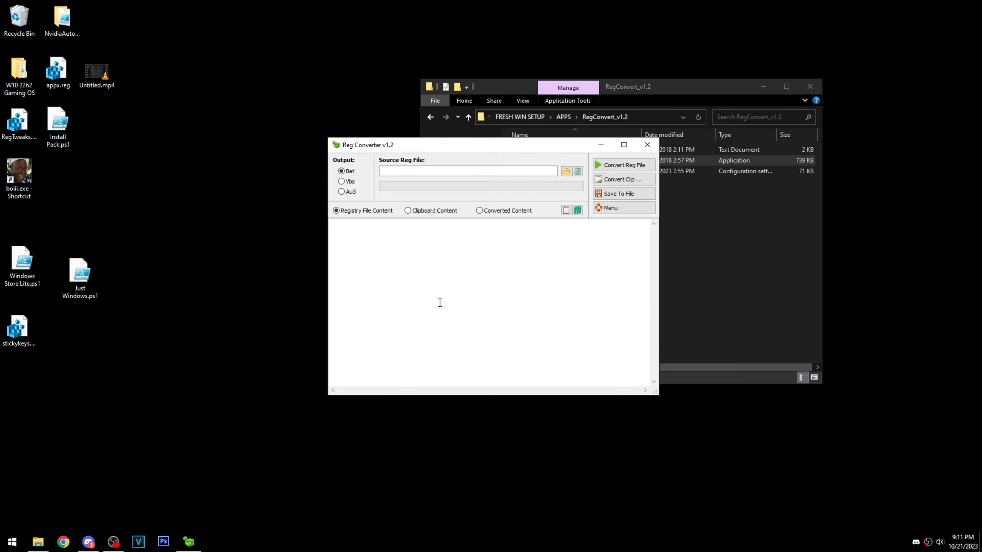
drag(17, 330, 450, 294)
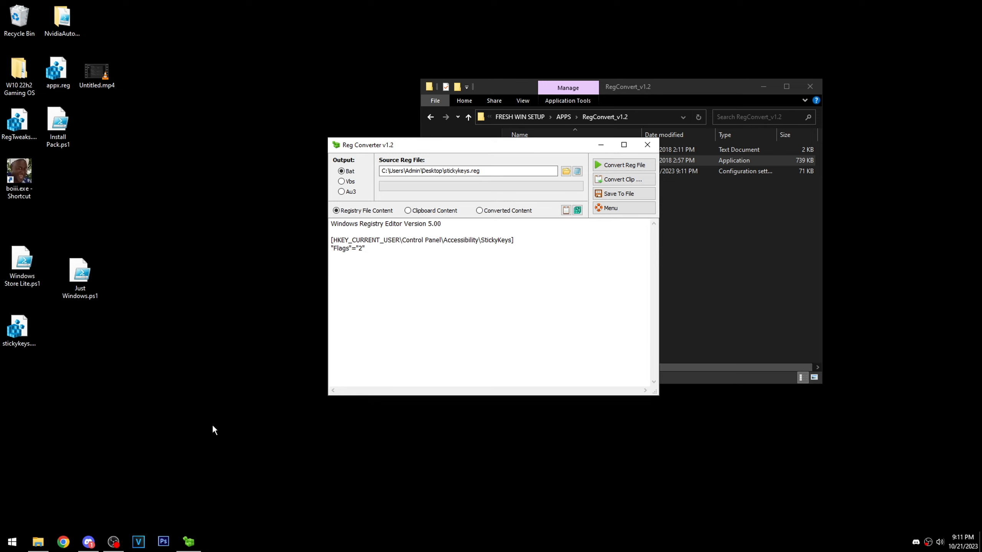
- Open the desktop file stickykeys.reg in Notepad, examine its StickyKeys key path and Flags entry, and close it
right_click(17, 335)
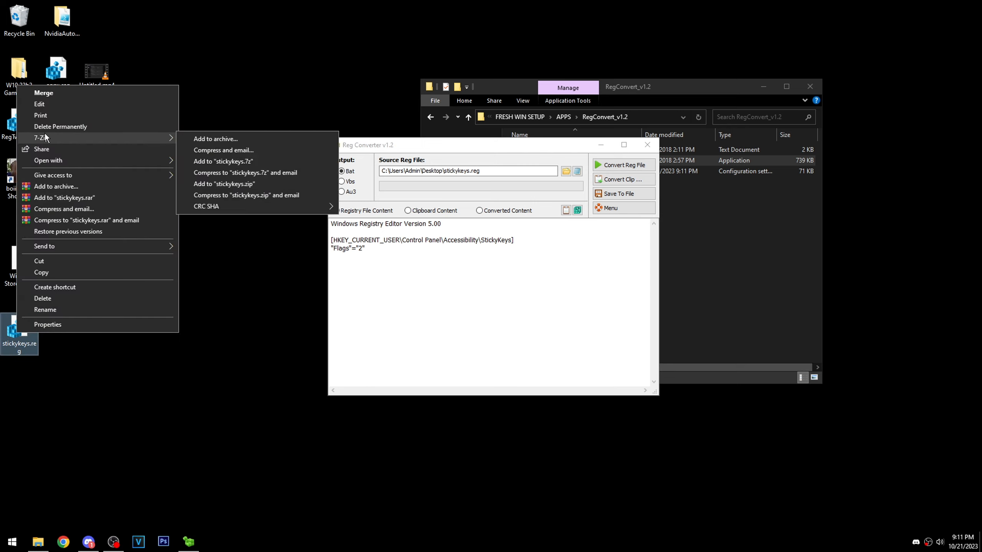
click(43, 105)
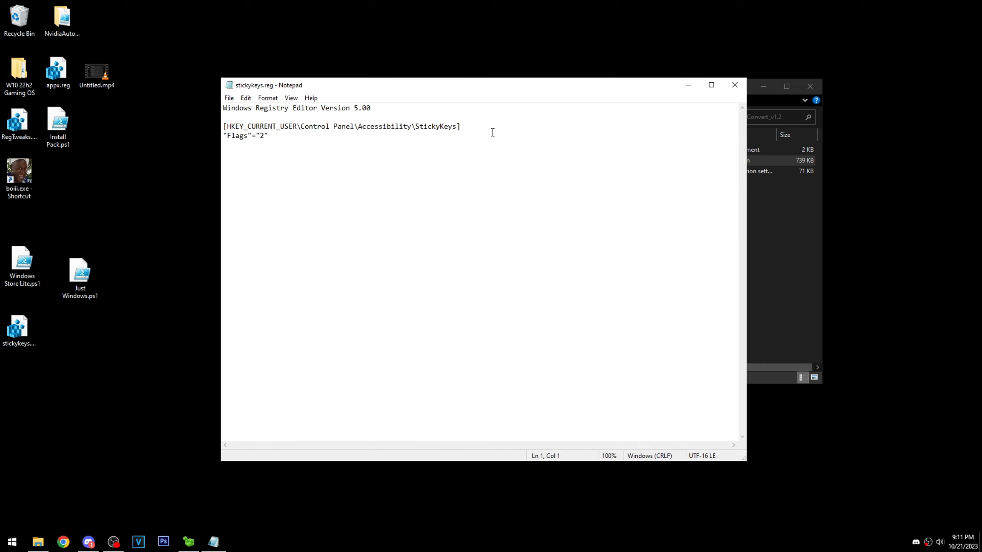
drag(224, 126, 456, 127)
click(441, 128)
click(233, 153)
drag(279, 139, 226, 119)
click(325, 140)
click(735, 84)
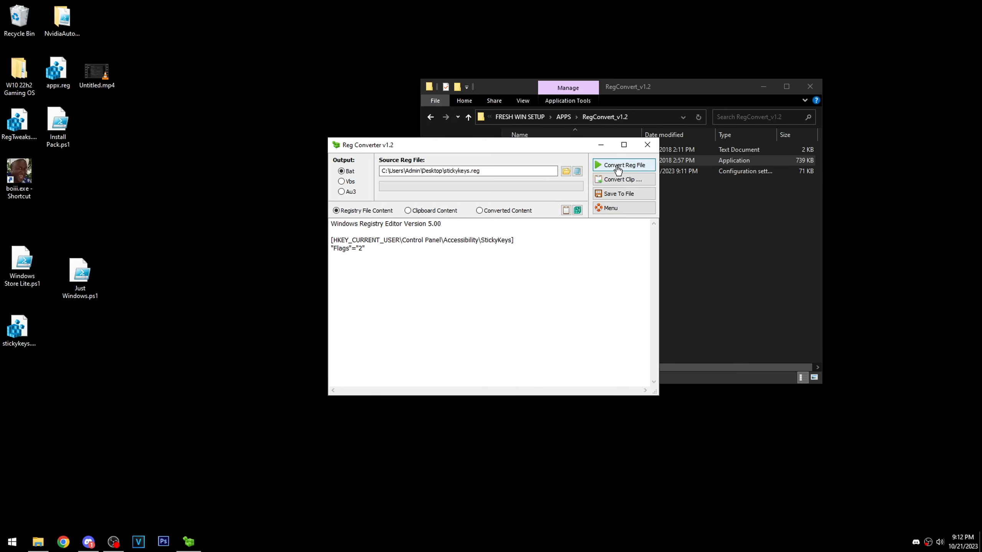
- Convert stickykeys.reg to Bat output and examine the parts of the generated Reg.exe add line for the StickyKeys Flags value
click(606, 169)
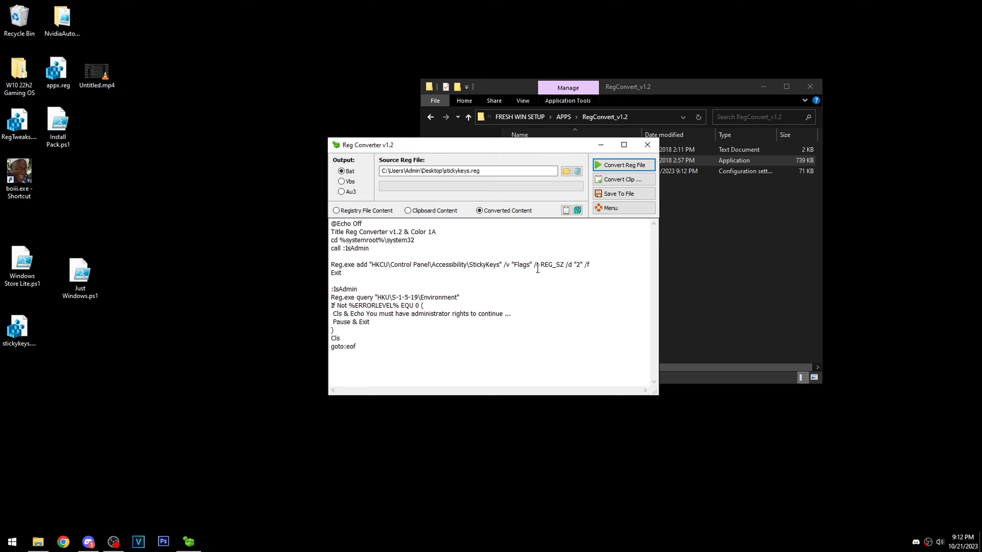
drag(539, 264, 591, 265)
click(545, 262)
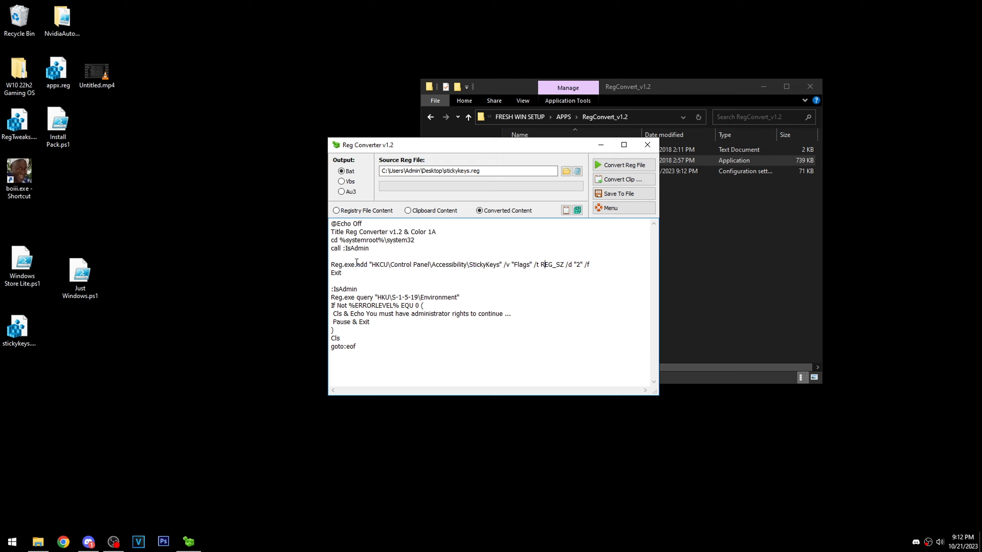
drag(355, 264, 329, 265)
click(388, 266)
drag(371, 266, 614, 268)
click(436, 270)
double_click(451, 265)
key(Up)
drag(598, 265, 333, 265)
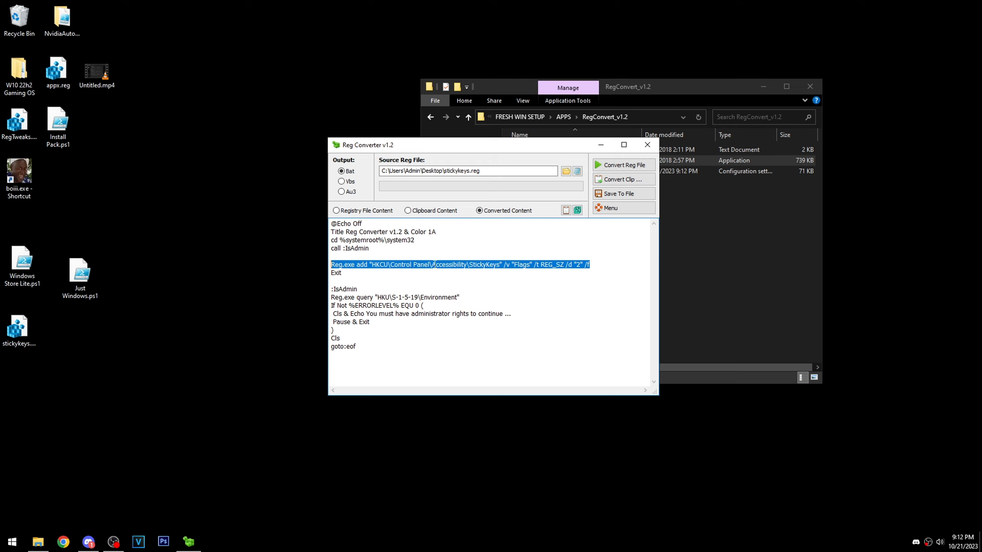
- Copy only the Reg.exe add line from the converted script and close Reg Converter
drag(331, 224, 425, 345)
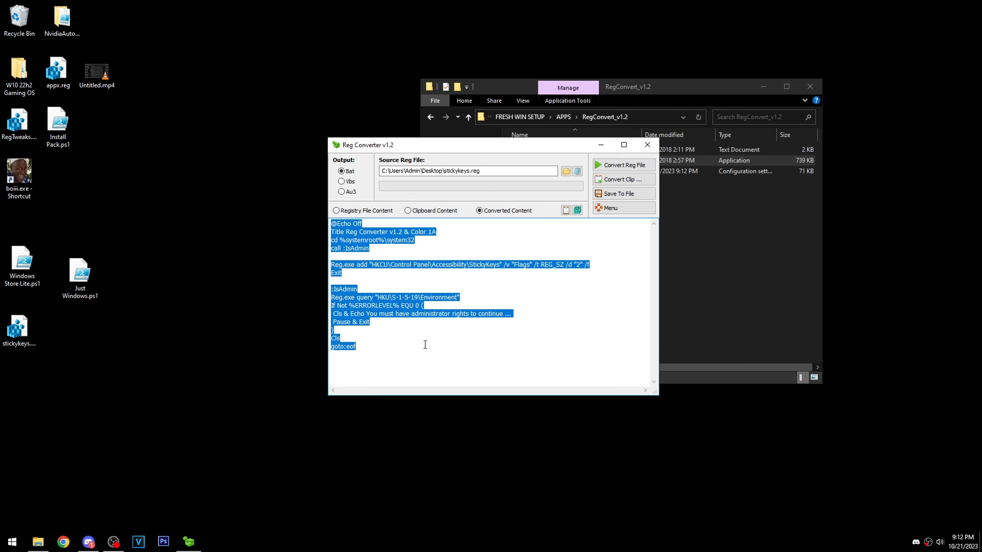
drag(331, 265, 611, 264)
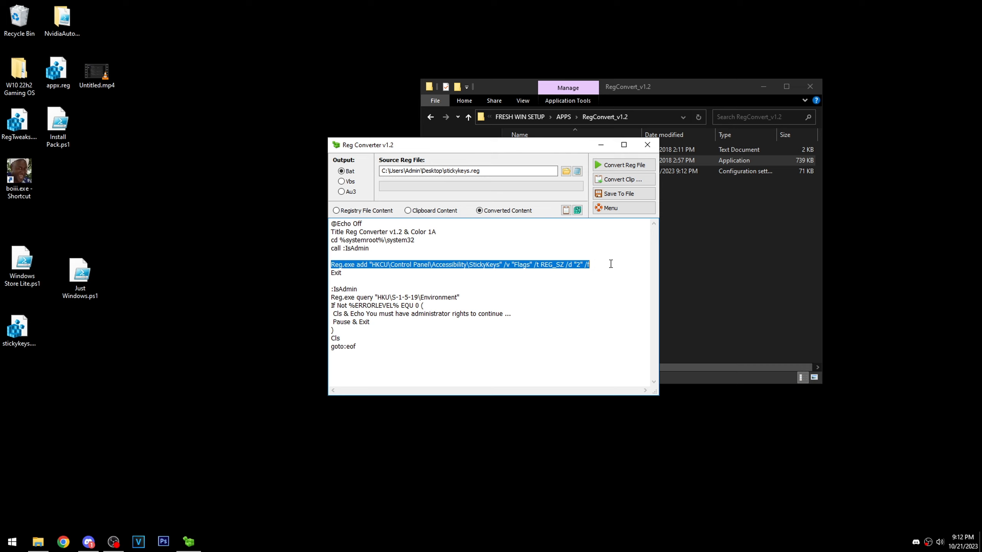
right_click(403, 266)
click(436, 298)
click(449, 266)
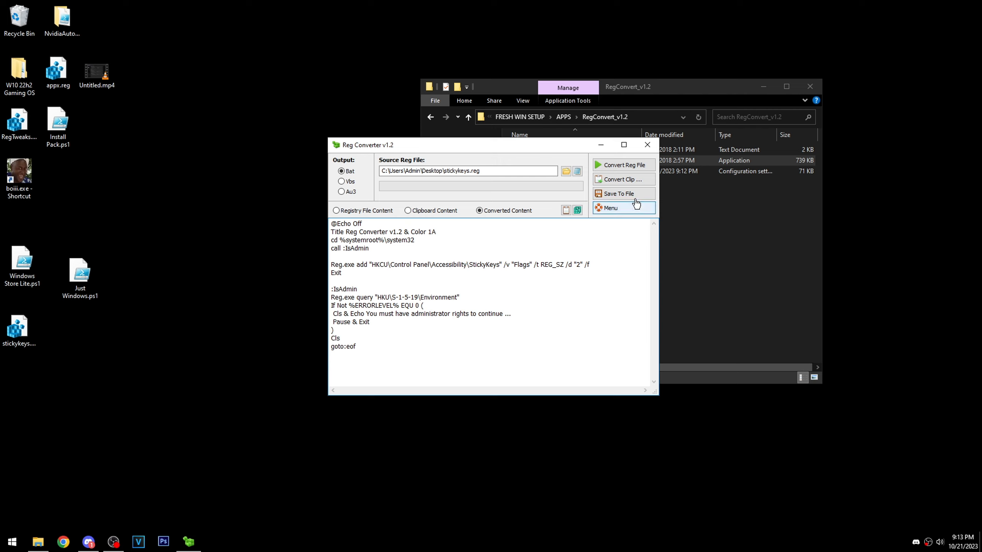
click(647, 146)
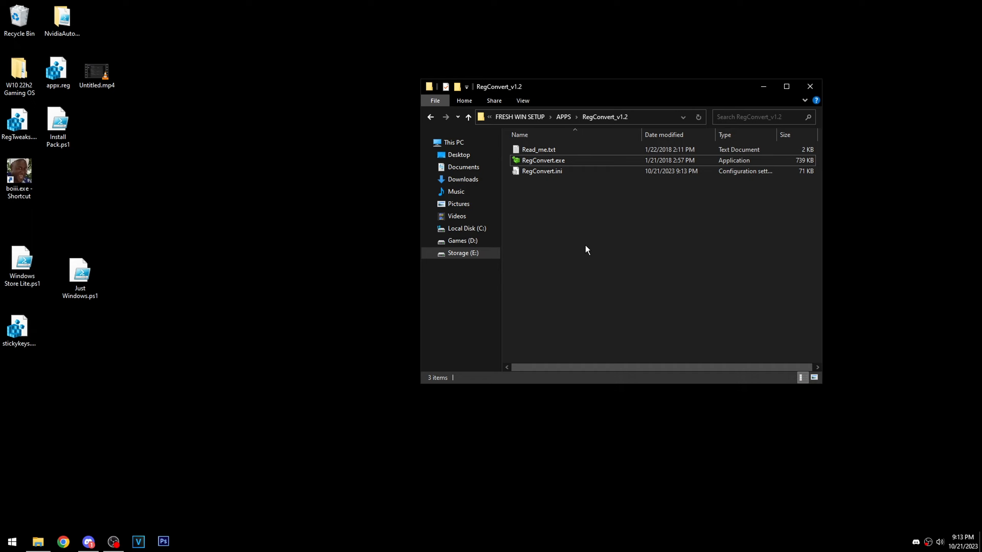
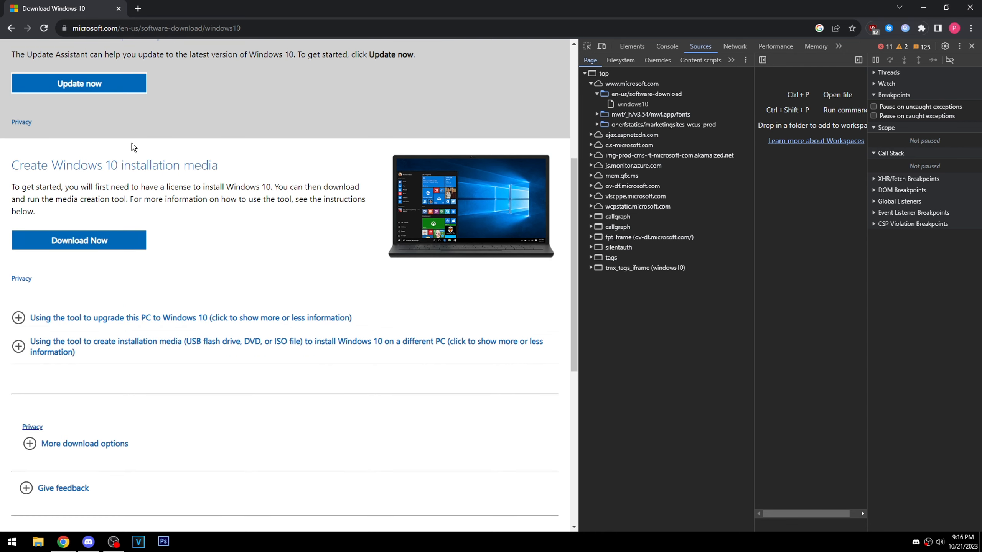
- Reload Microsoft's Windows 10 download page with device emulation on, select the Windows 10 (multi-edition ISO) edition, and close the browser
click(602, 46)
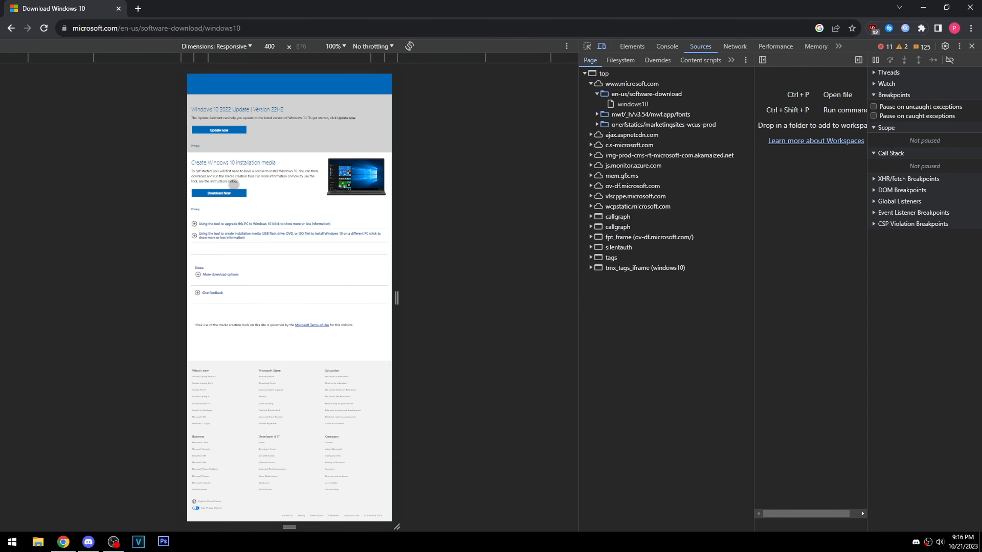
click(44, 28)
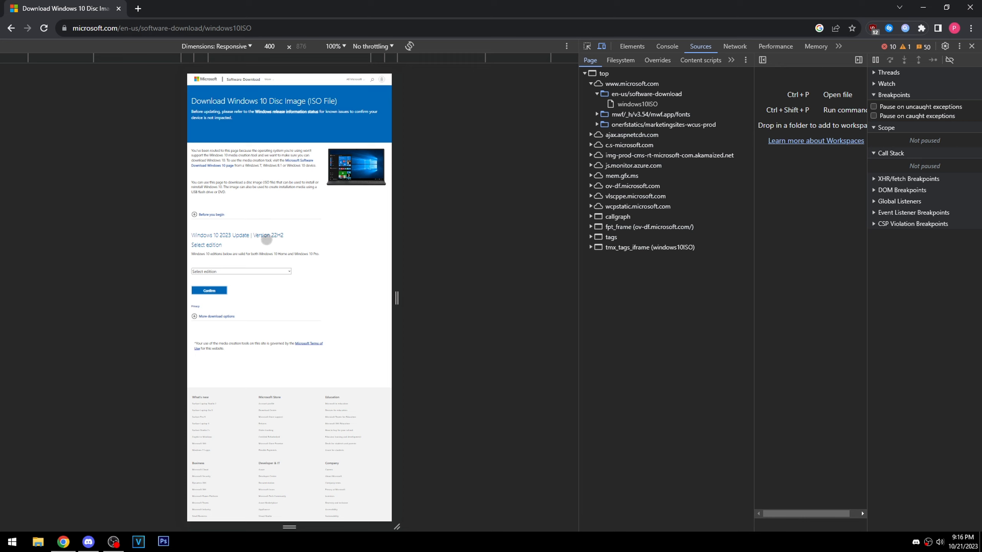
click(234, 273)
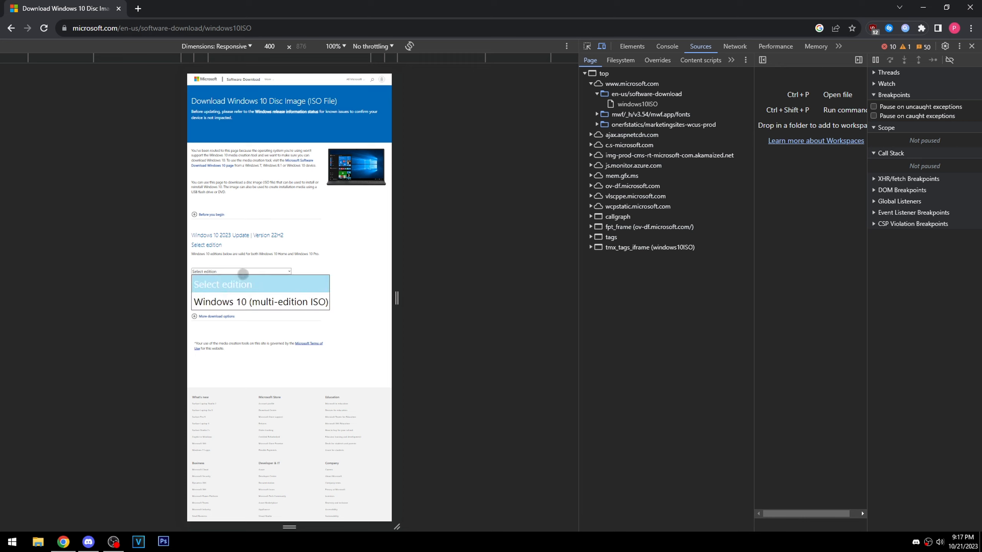
click(266, 305)
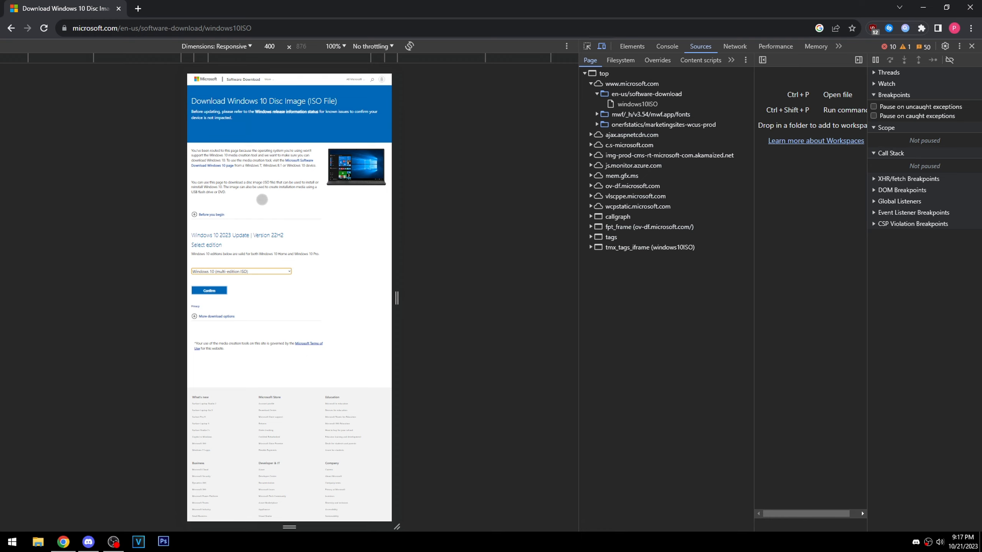
click(970, 7)
- Launch Oracle VM VirtualBox and begin creating a new virtual machine named vid
click(12, 541)
click(79, 347)
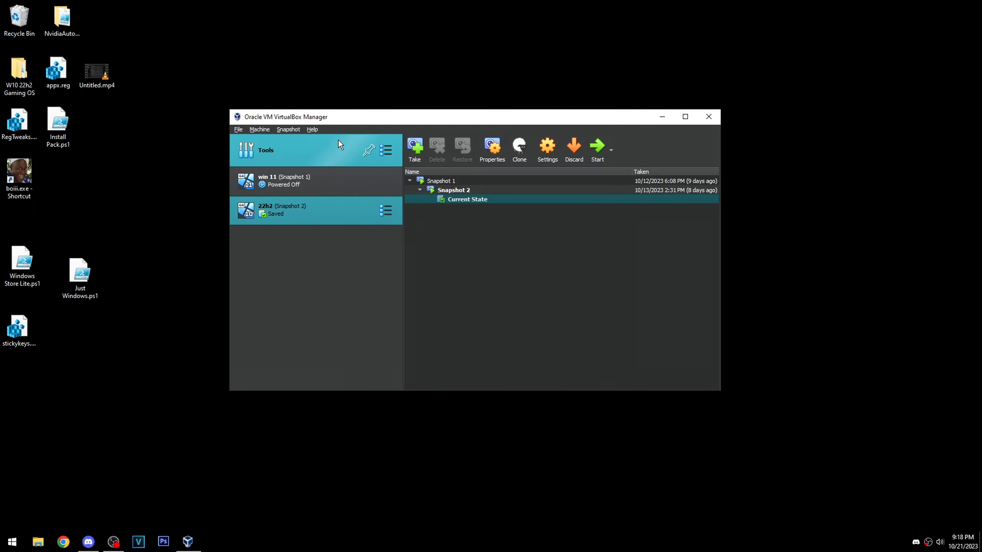
click(256, 129)
click(266, 139)
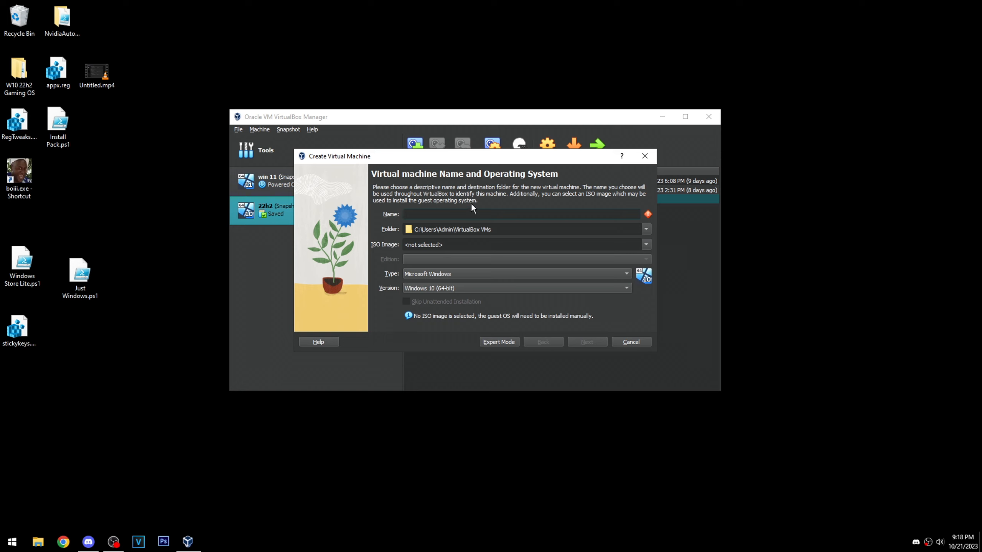
text(vid)
click(646, 229)
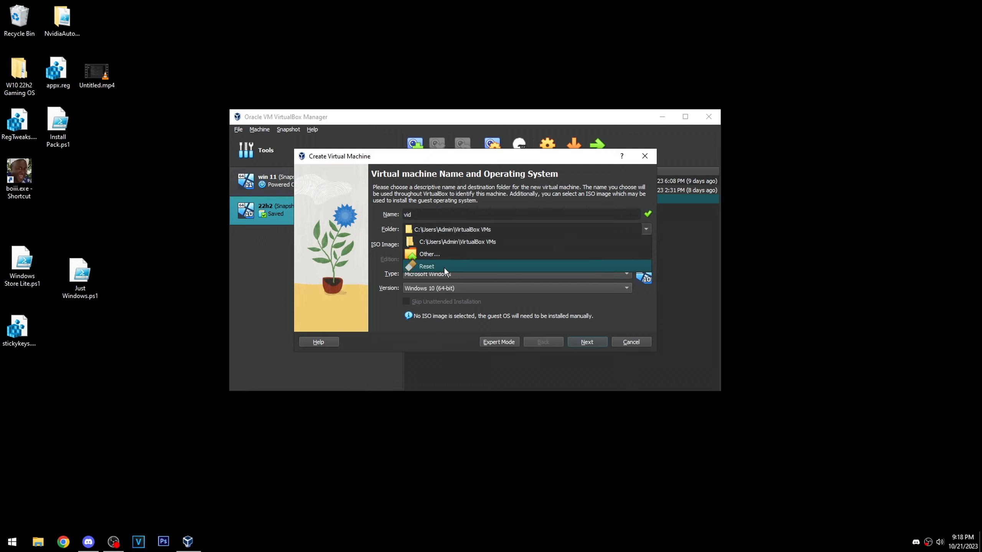
click(651, 211)
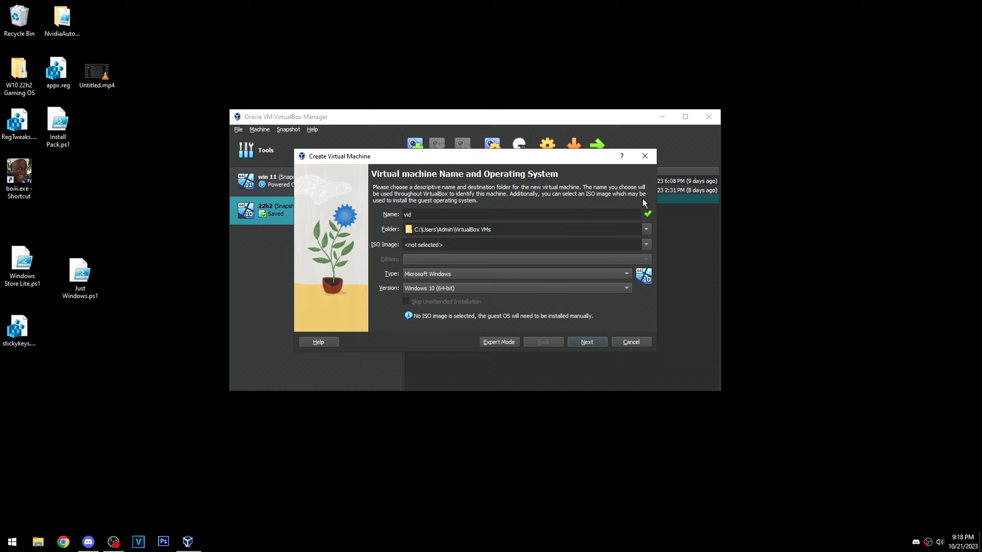
click(646, 229)
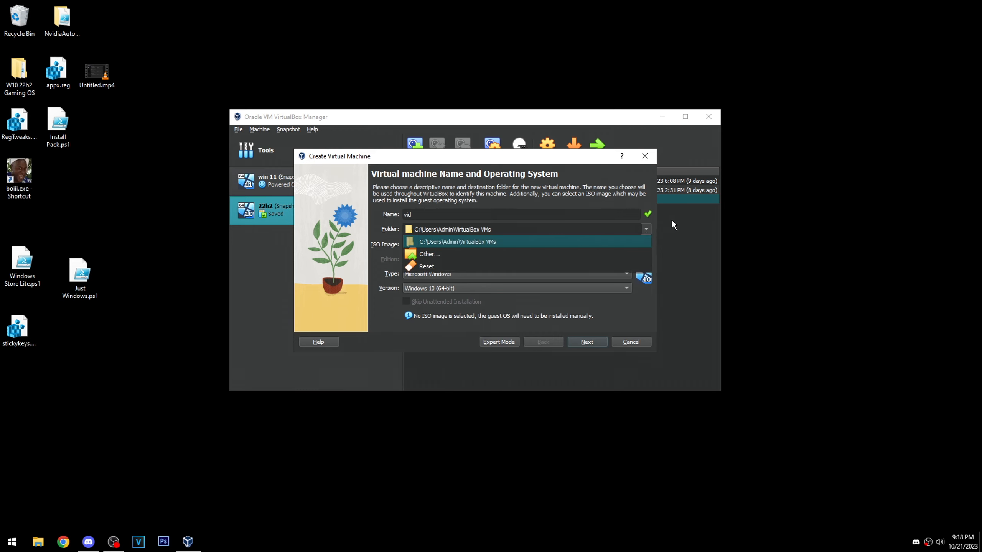
click(429, 254)
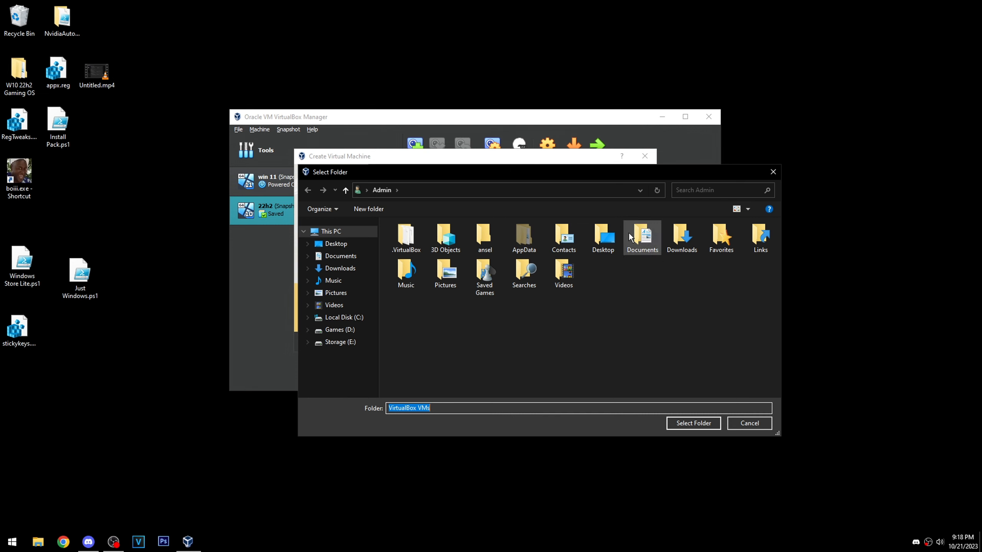
click(773, 172)
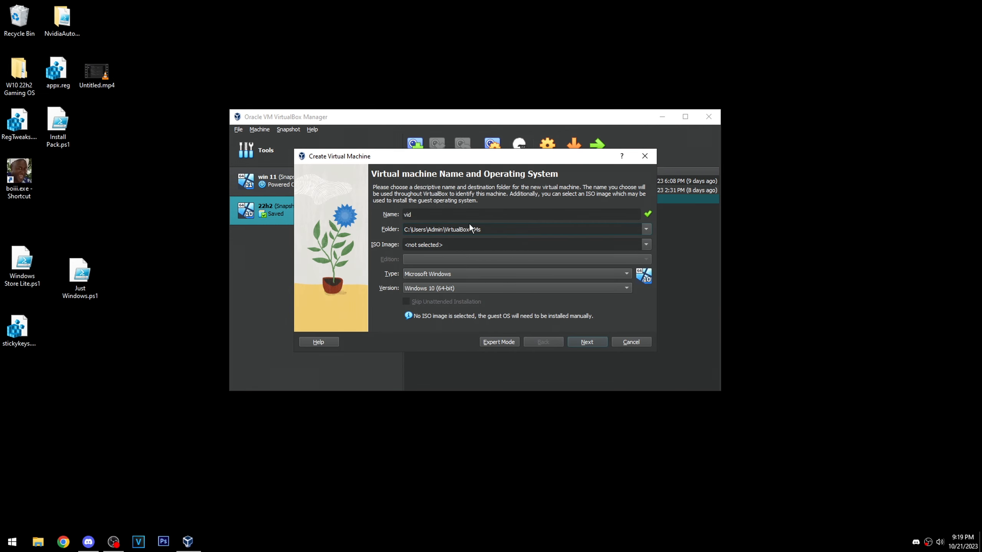
- Set the new machine's folder to E:\VM on the Storage (E:) drive
click(646, 230)
click(430, 259)
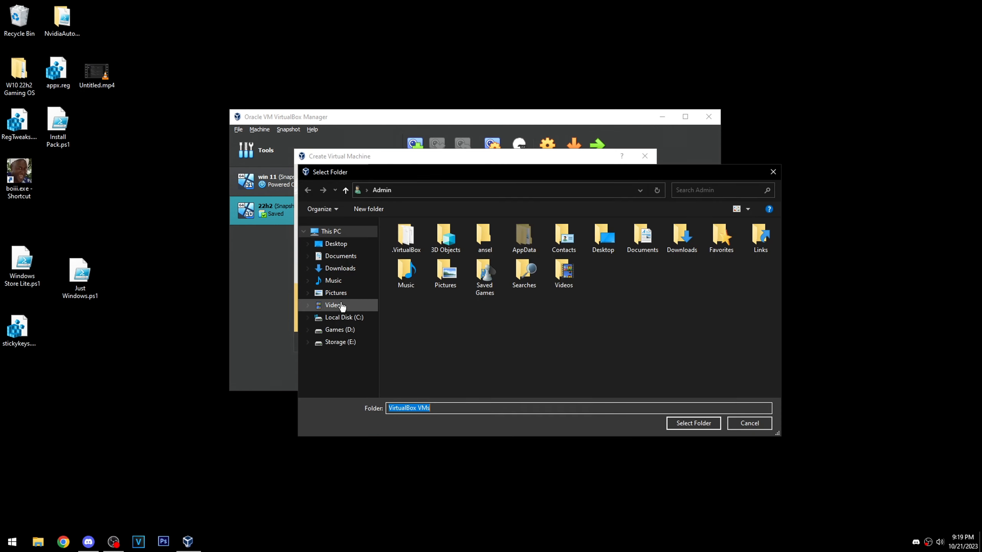
click(340, 344)
click(412, 347)
click(693, 423)
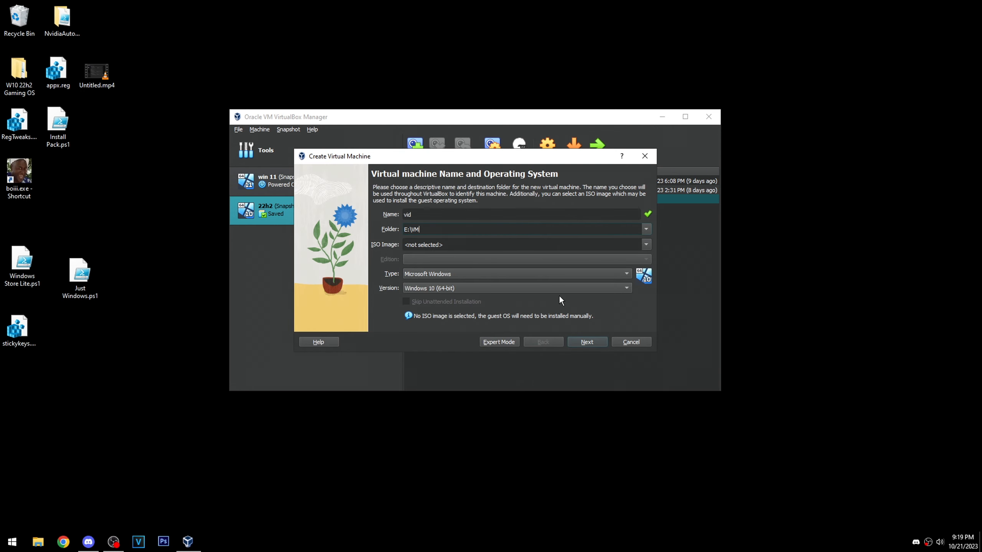
- Load Win10_22H2_English_x64v1.iso from the E:\VM folder as the new machine's ISO image
click(449, 245)
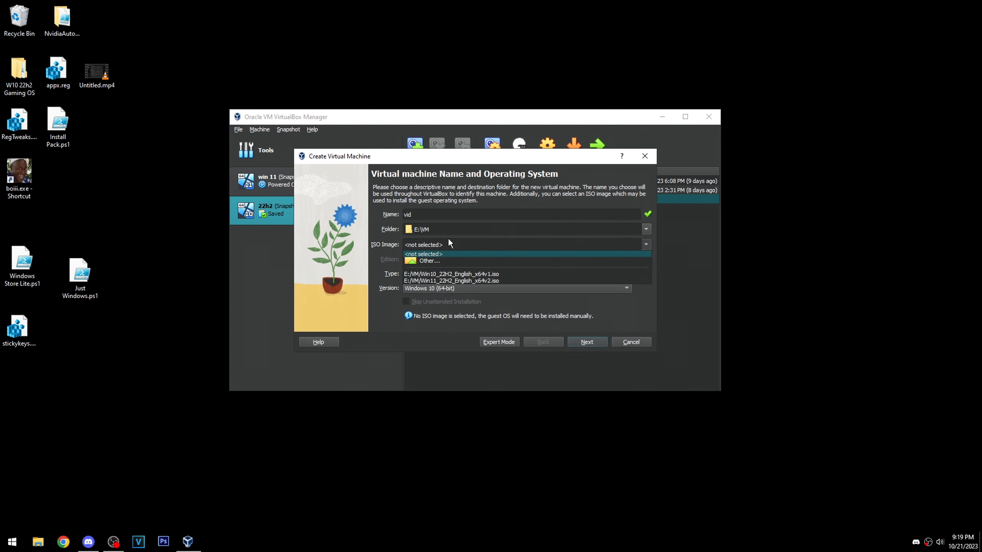
click(430, 261)
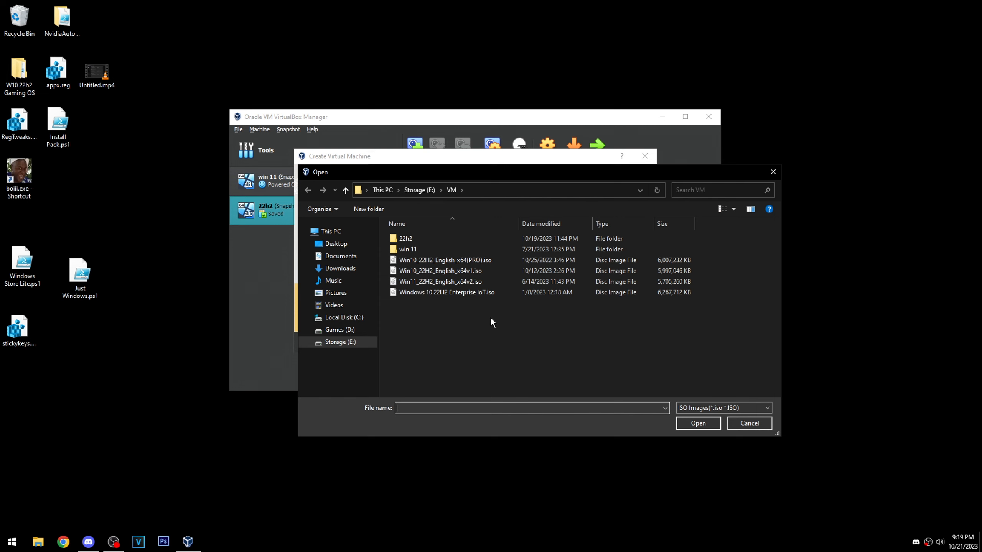
click(424, 272)
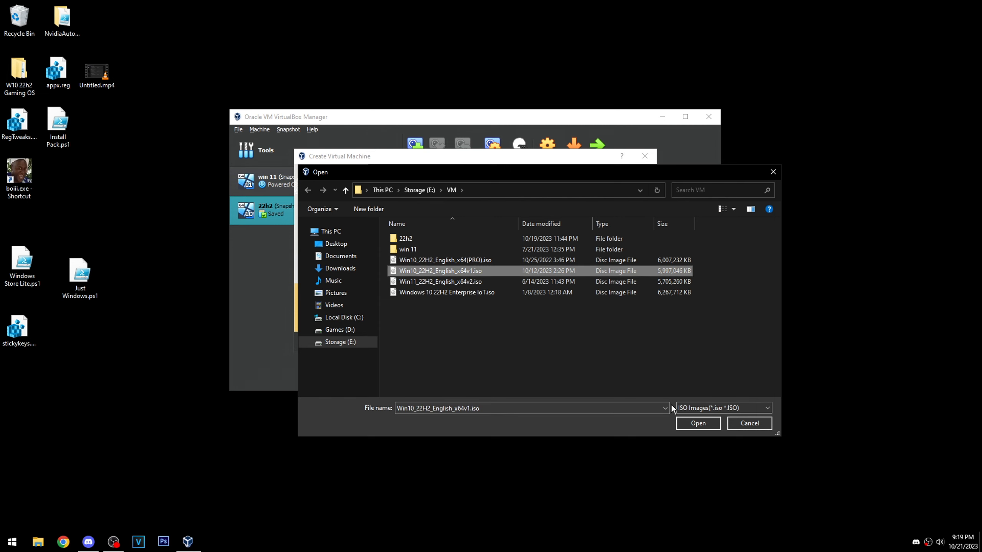
click(680, 419)
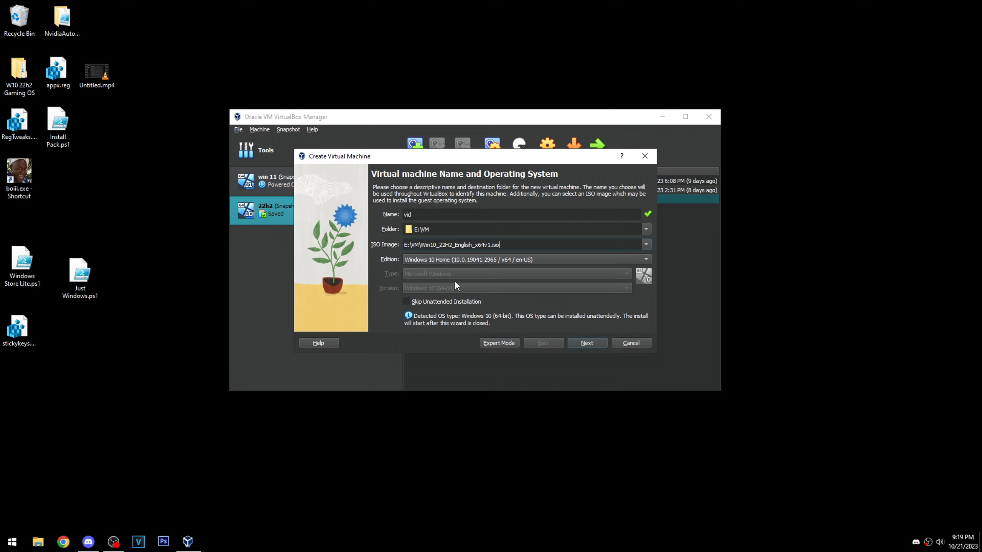
- Examine the Windows 10 editions offered by the ISO and how skipping unattended installation affects the edition choice
click(465, 261)
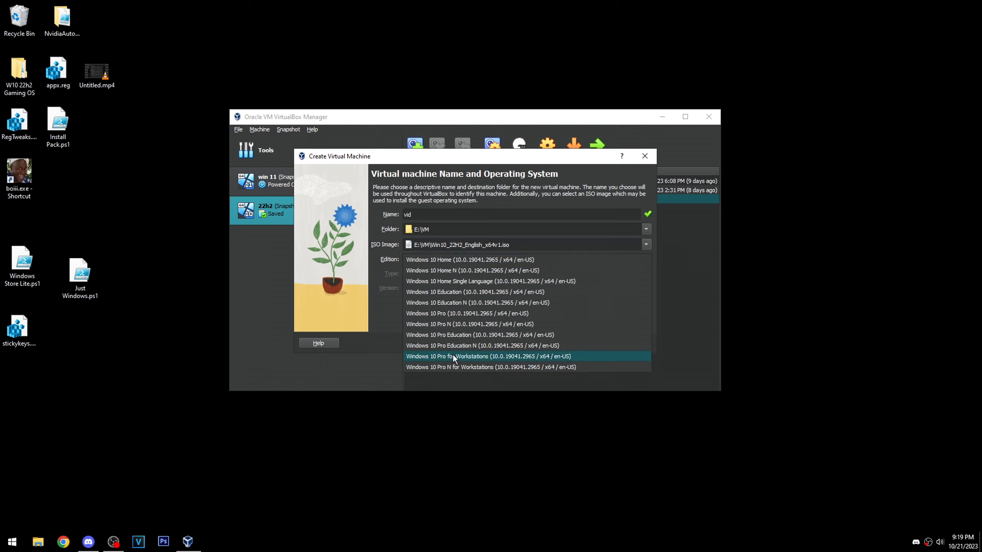
click(385, 321)
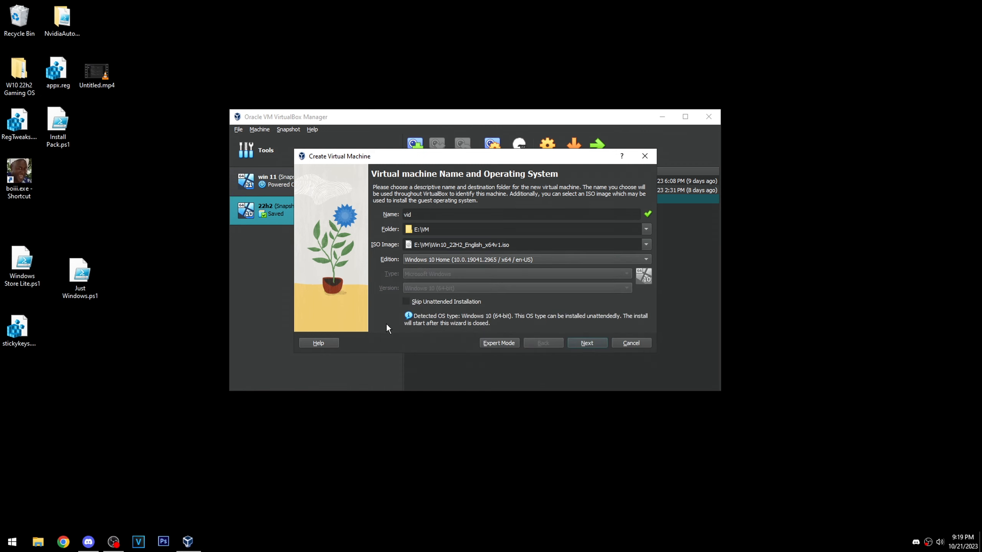
click(446, 304)
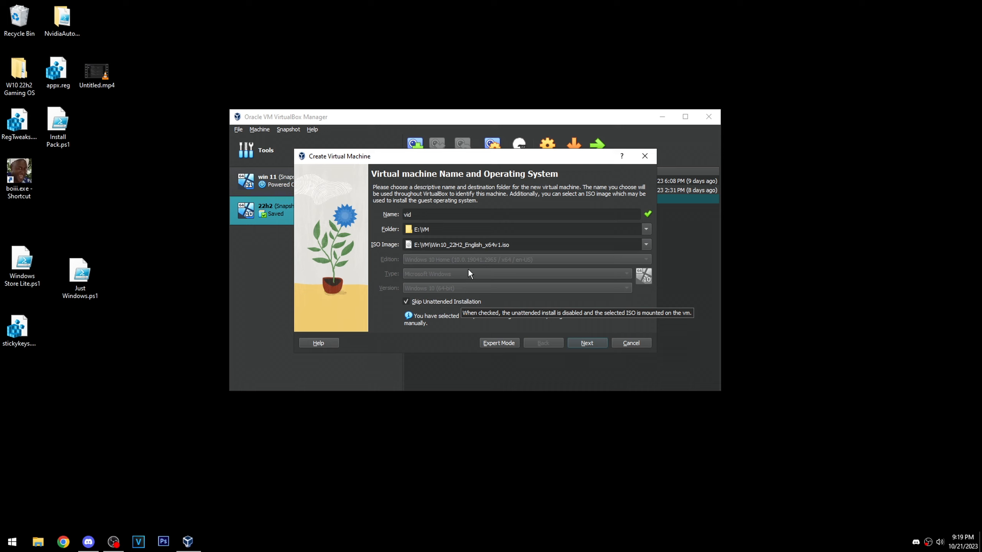
click(420, 303)
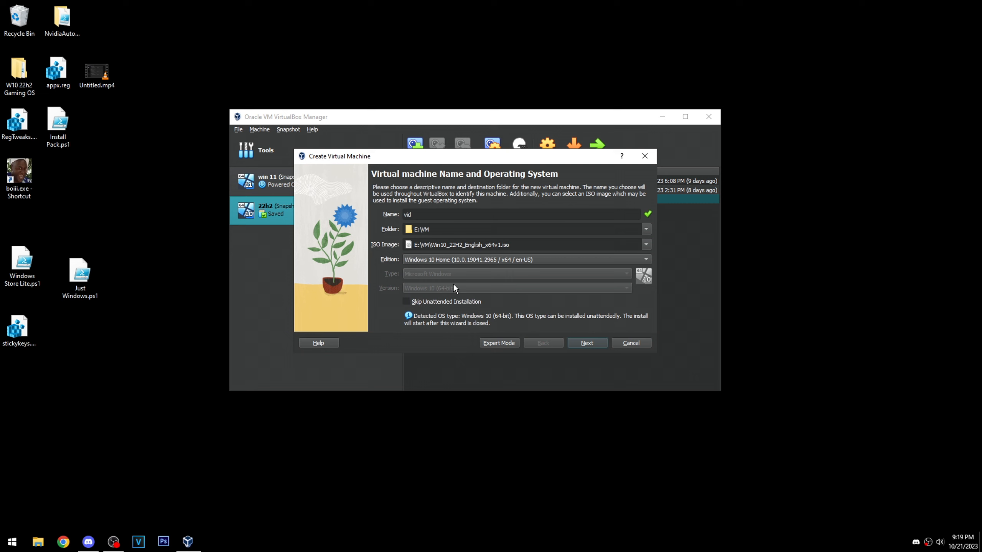
click(458, 259)
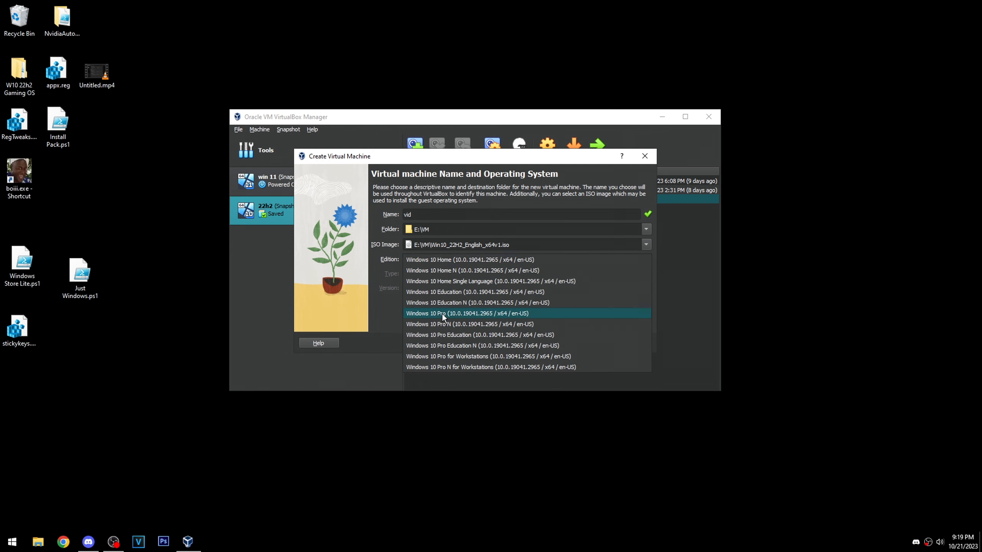
click(386, 307)
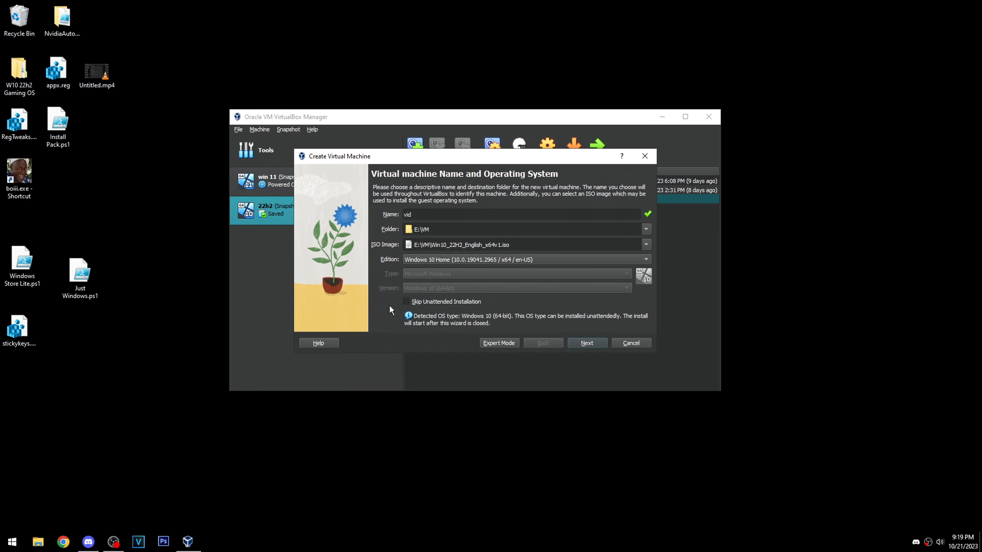
- Skip the unattended installation and give the machine 8192 MB of base memory and 4 processors
click(445, 302)
click(586, 346)
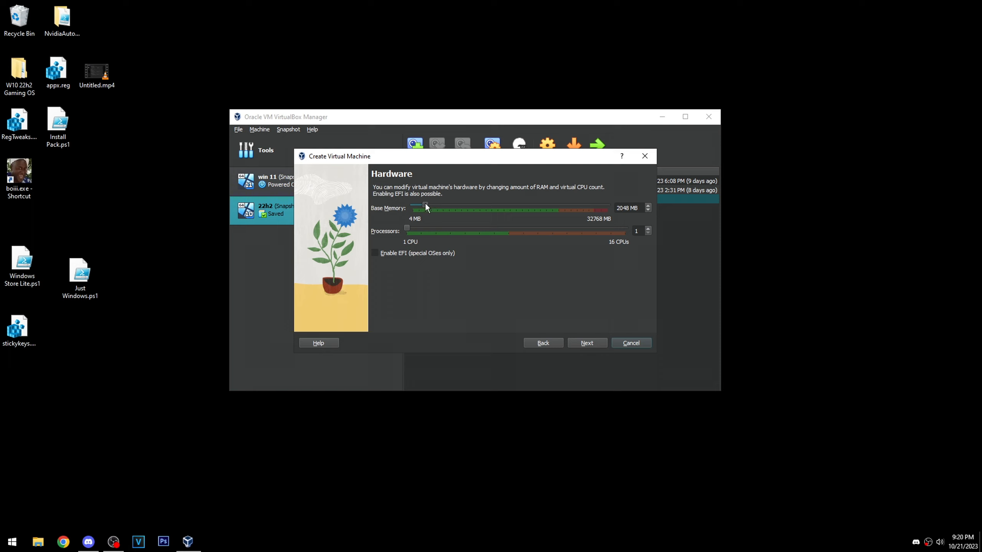
drag(459, 203, 463, 204)
click(596, 344)
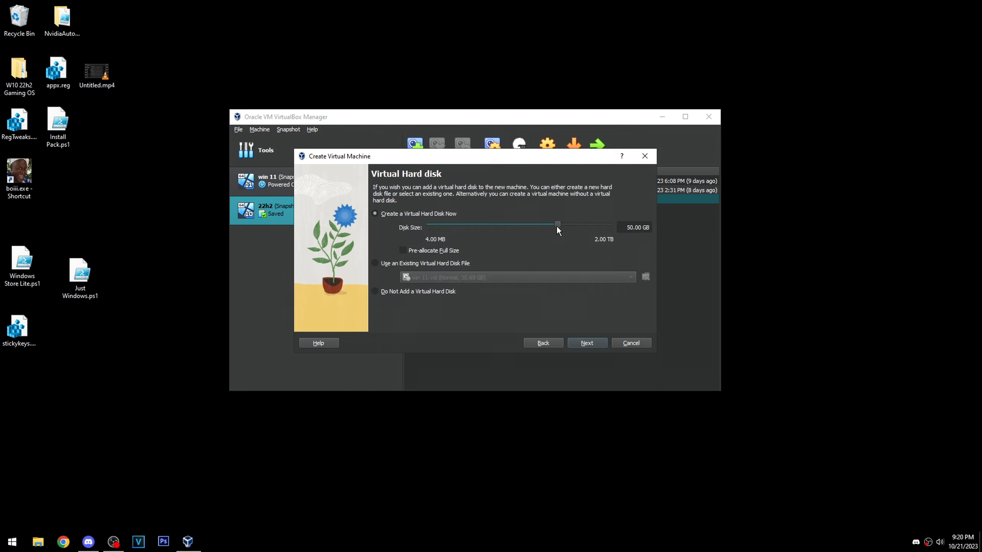
- Set the new virtual hard disk's size to about 26.38 GB and finish creating the vid machine
drag(544, 225, 547, 226)
click(586, 342)
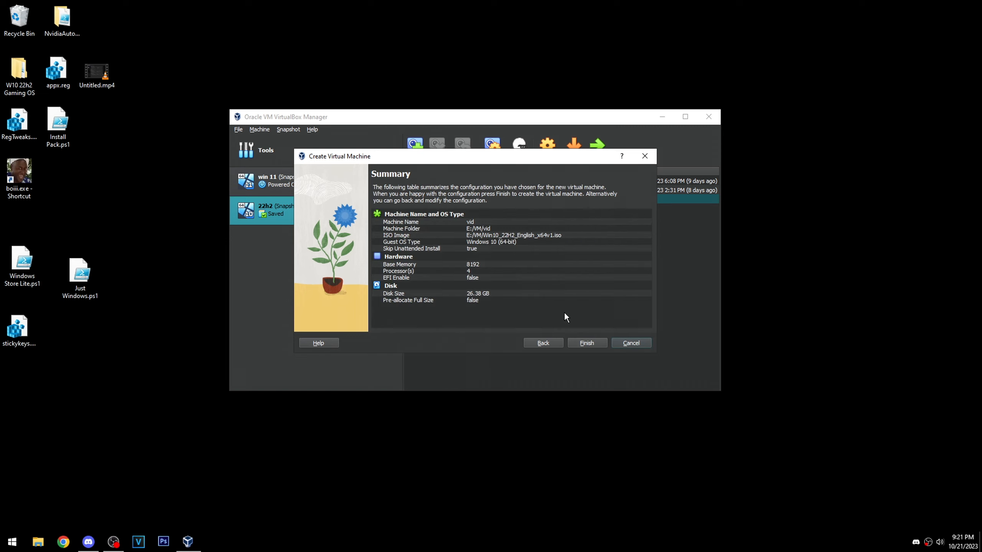
click(587, 343)
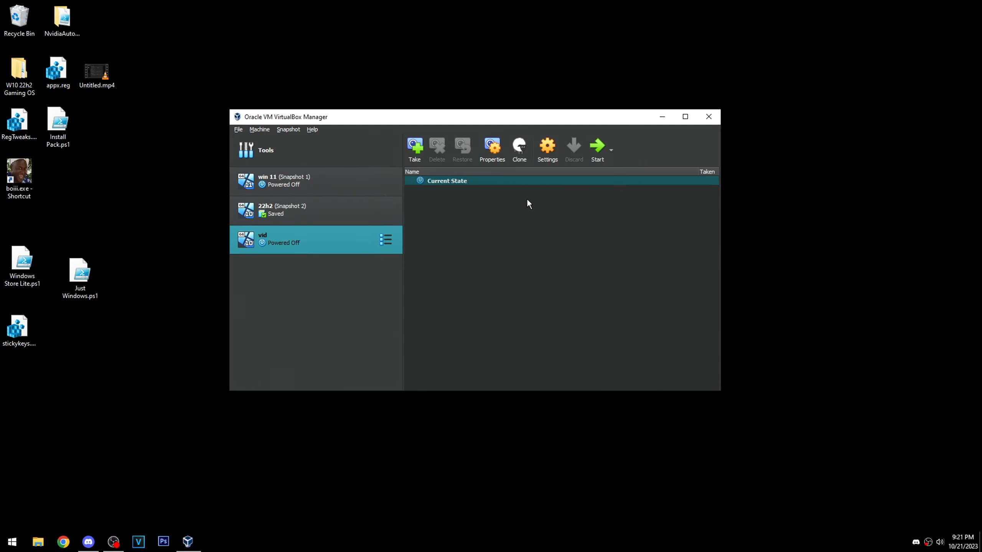
- Examine the attachment choices and advanced options of Network Adapter 1 in the vid machine's settings, and close the settings
click(547, 159)
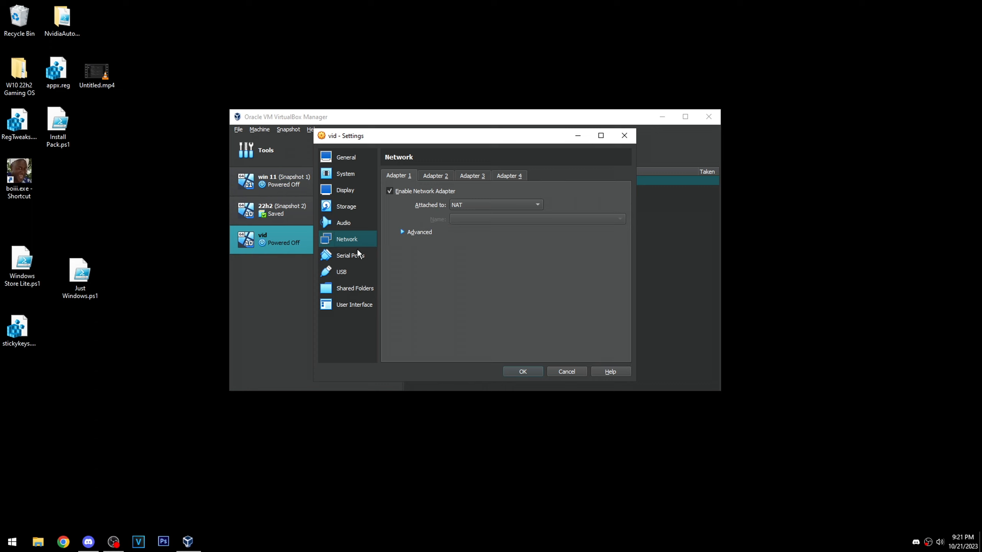
click(479, 205)
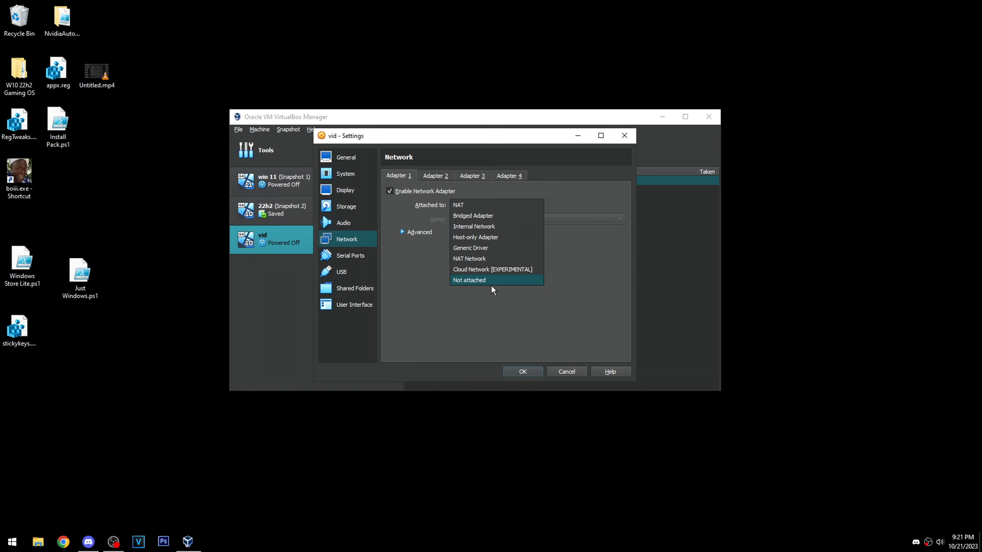
click(485, 329)
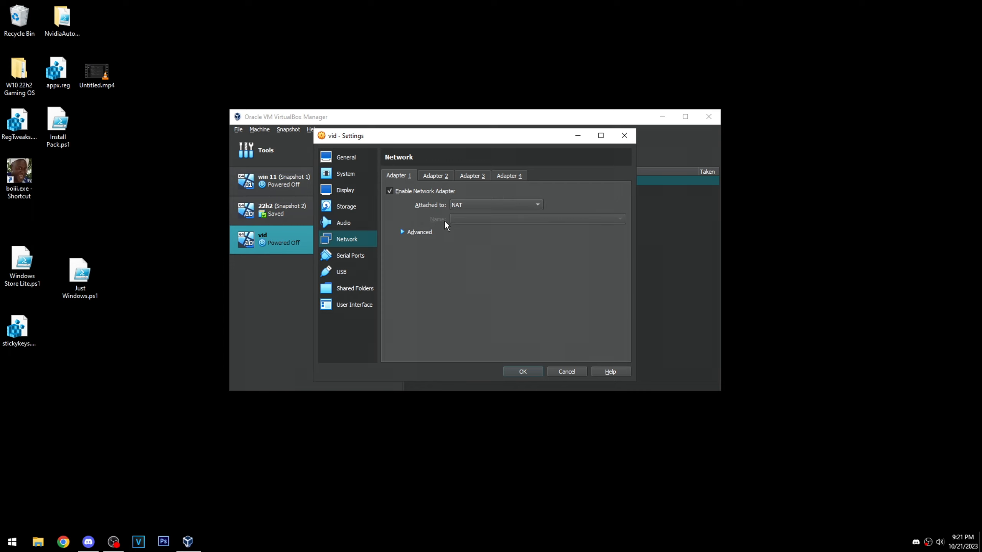
click(421, 233)
click(421, 233)
click(625, 136)
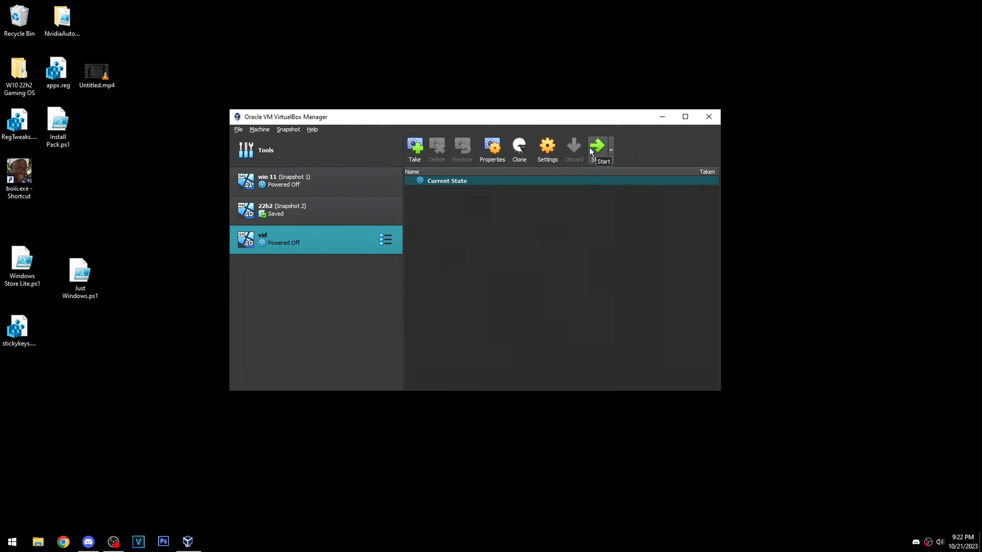
- Remove the vid machine from the list without deleting its files, and start the 22h2 machine
right_click(345, 248)
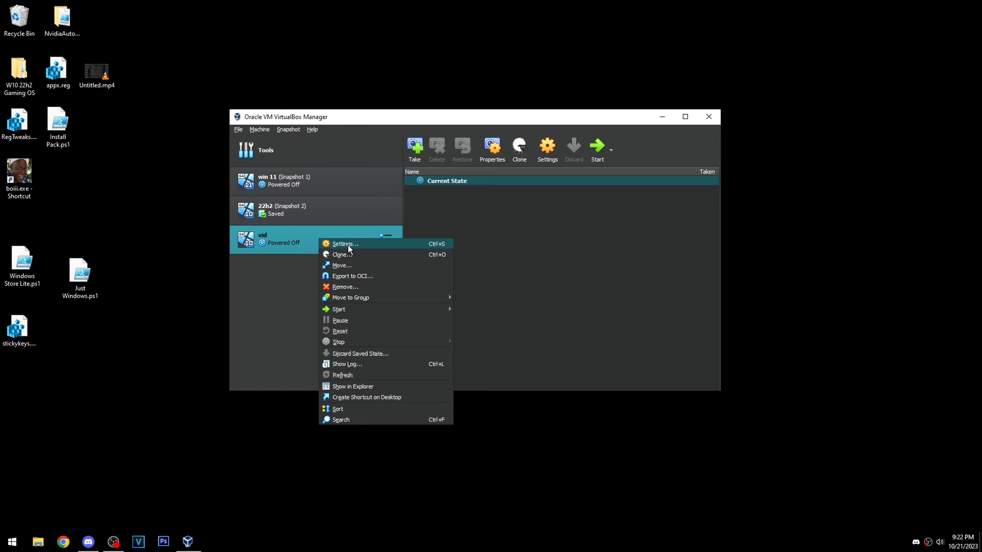
click(345, 286)
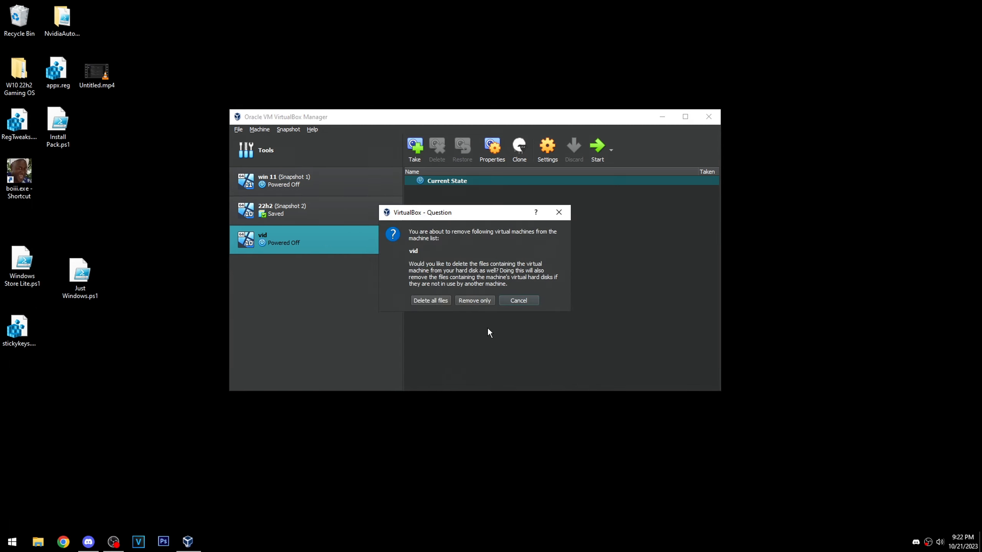
click(474, 301)
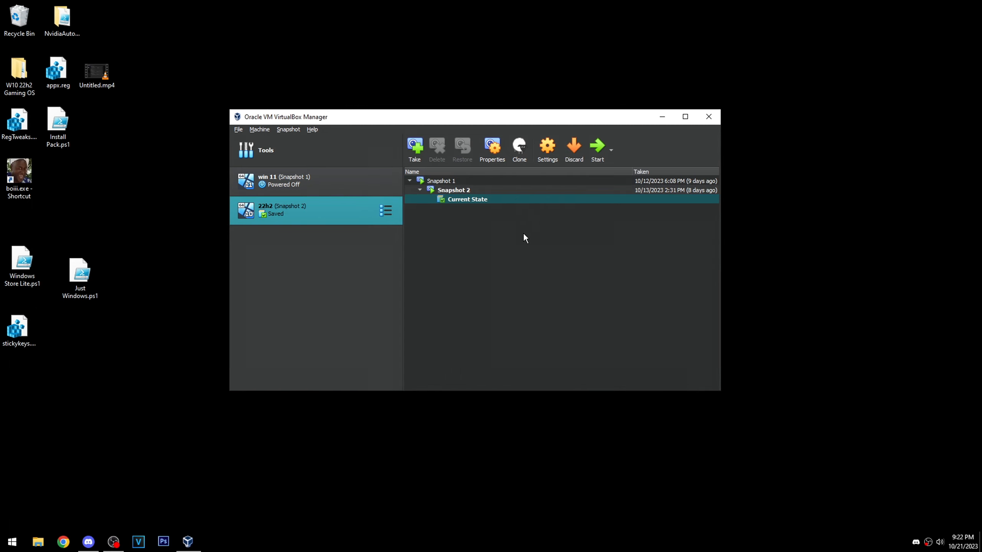
click(596, 155)
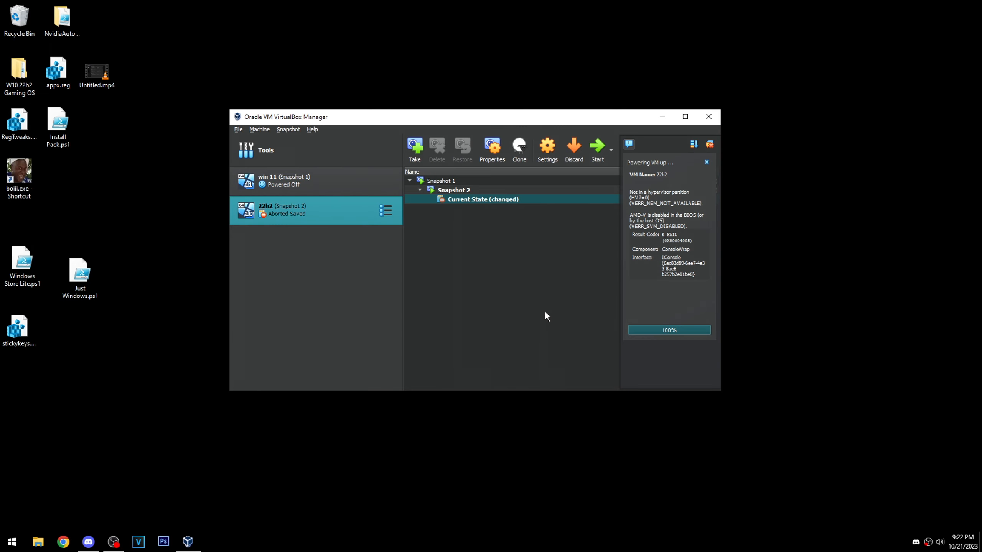
- Dismiss the virtual machine notifications and try to copy Just Windows.ps1 from the host desktop to the 22h2 guest desktop
click(706, 163)
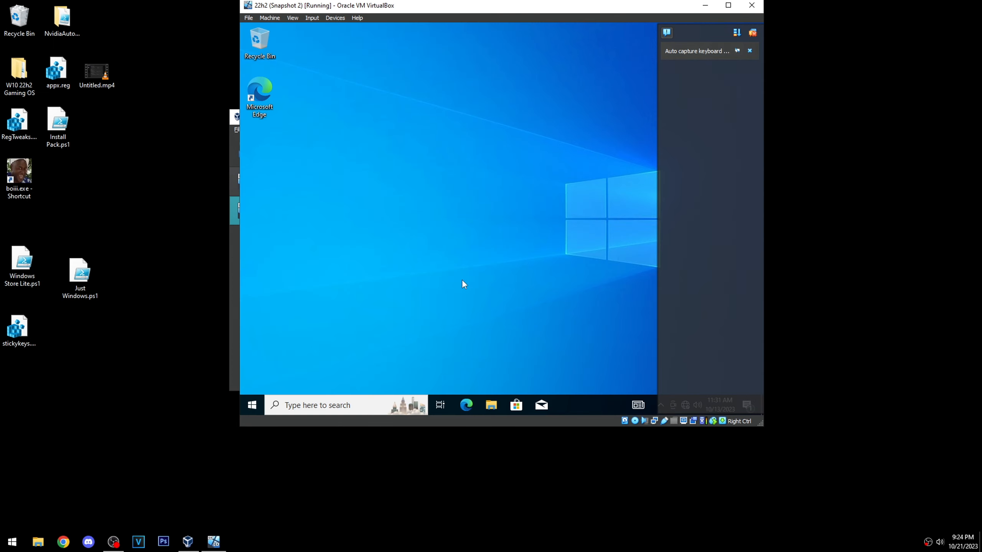
click(750, 50)
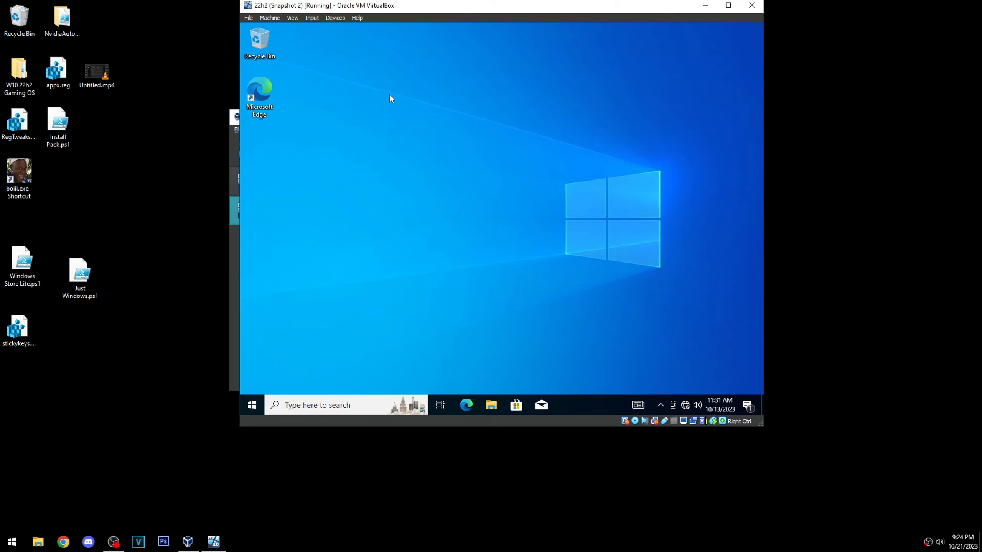
drag(79, 283, 306, 249)
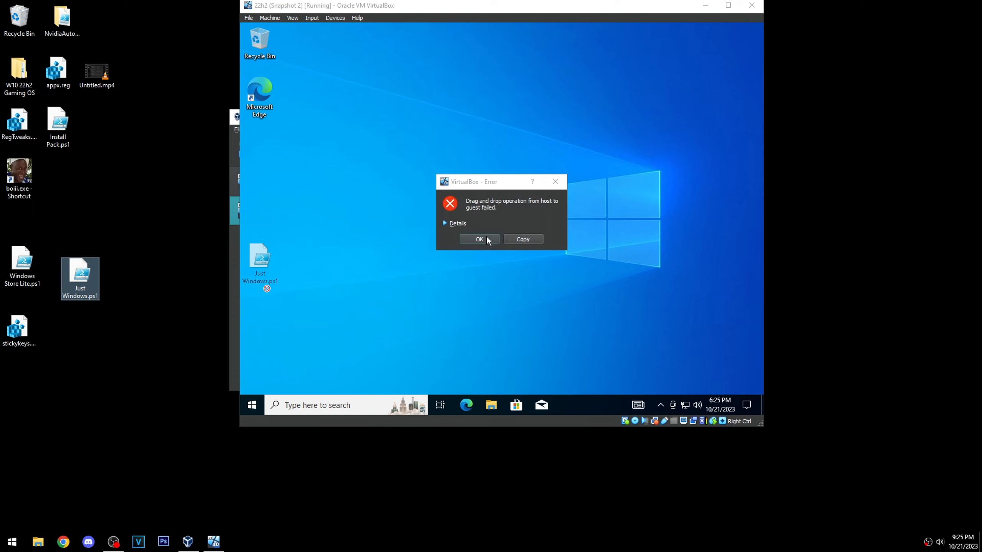
click(498, 237)
mouse_move(73, 285)
mouse_down()
mouse_move(313, 268)
mouse_move(60, 284)
mouse_up()
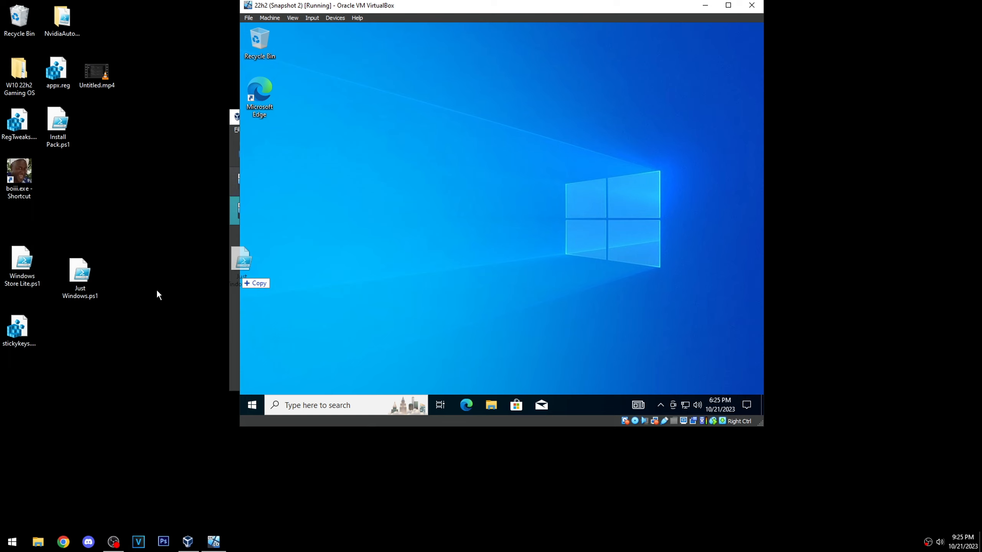
click(485, 241)
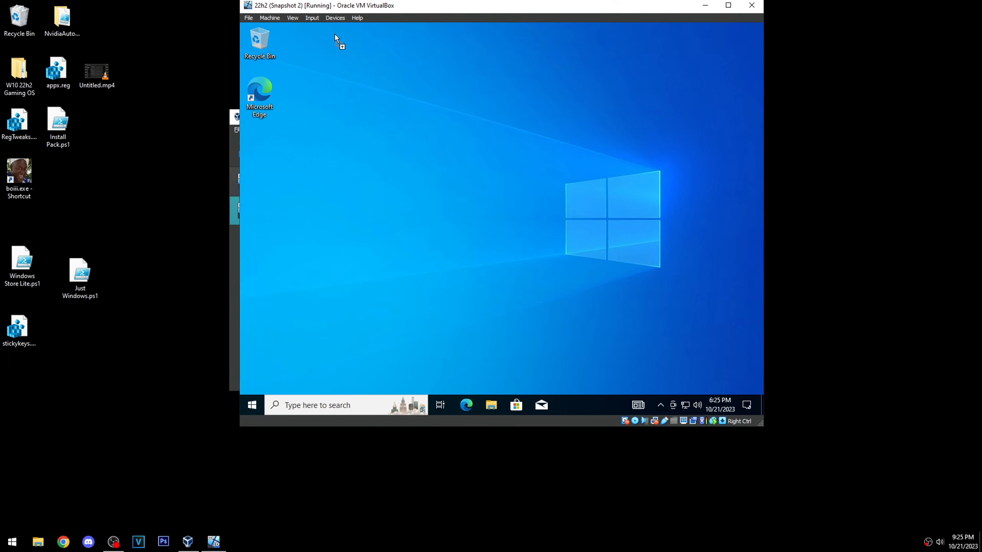
click(470, 238)
- Insert the Guest Additions CD image into the 22h2 machine, view the contents of CD Drive (D:) in the guest, and close the window
click(335, 18)
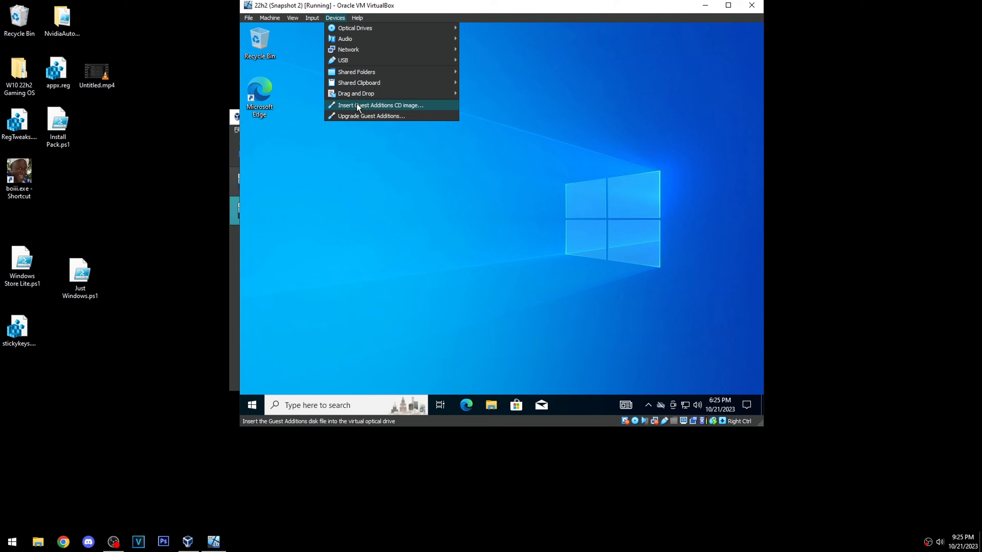
click(377, 105)
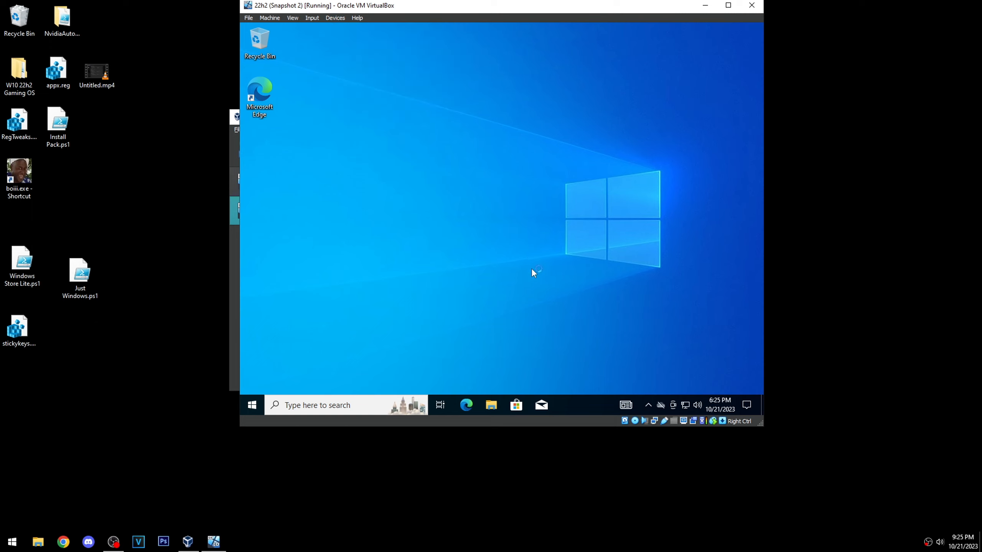
click(495, 406)
click(338, 231)
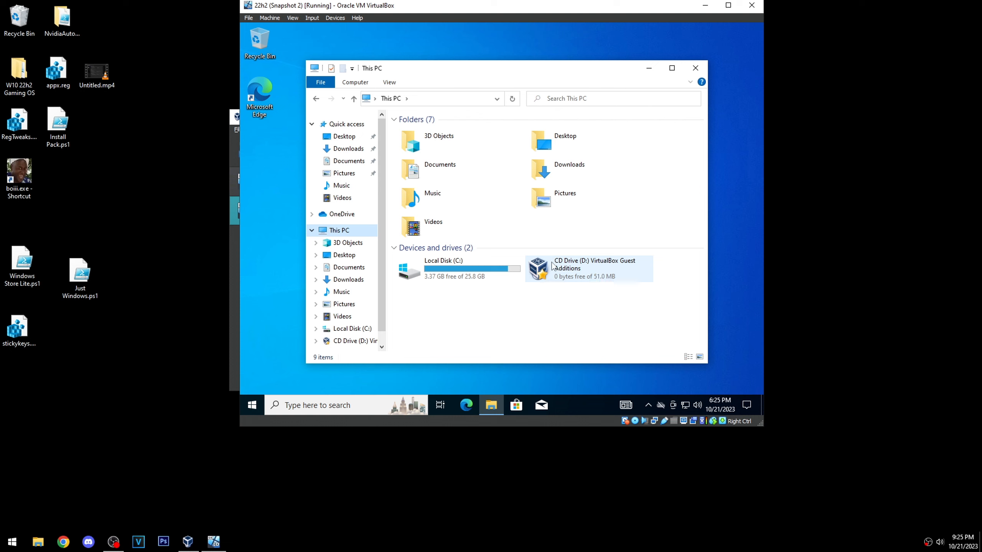
double_click(563, 272)
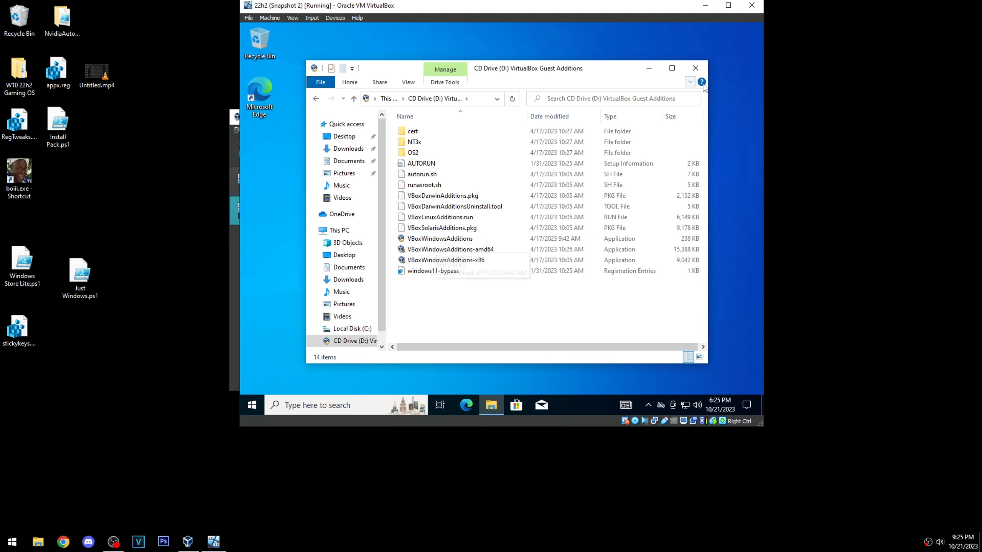
click(696, 68)
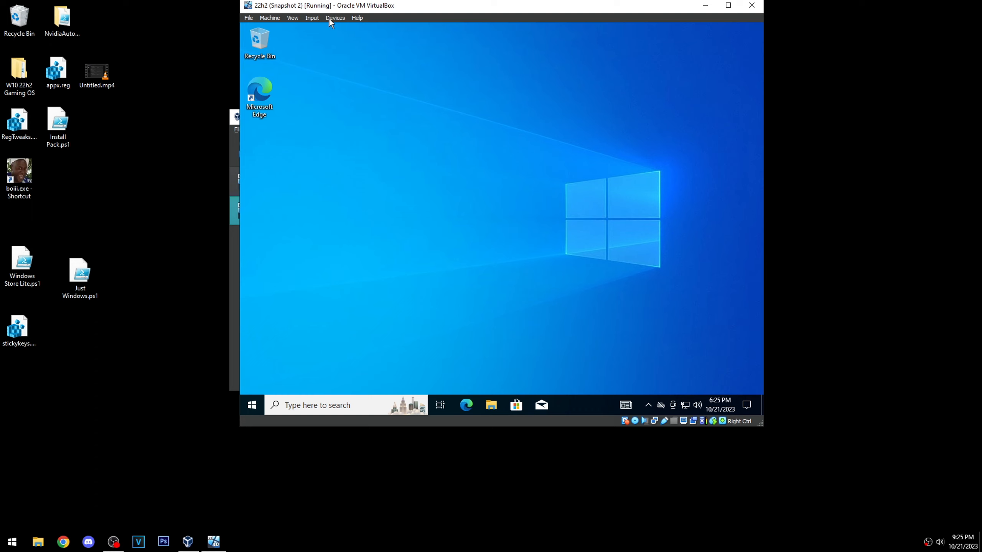
- Examine the available sharing directions for Shared Clipboard and Drag and Drop on the 22h2 machine, glancing at the guest's drives in File Explorer
click(311, 18)
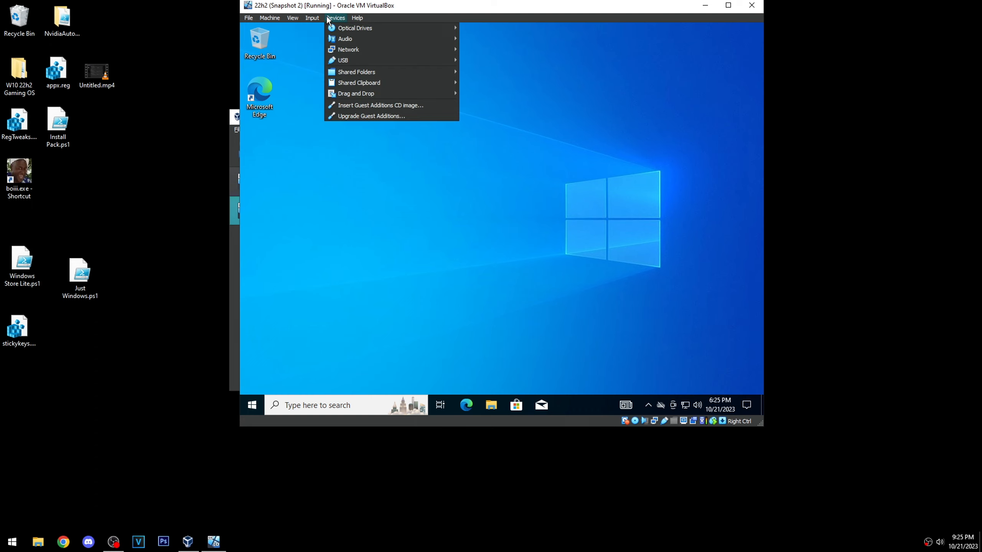
mouse_move(381, 80)
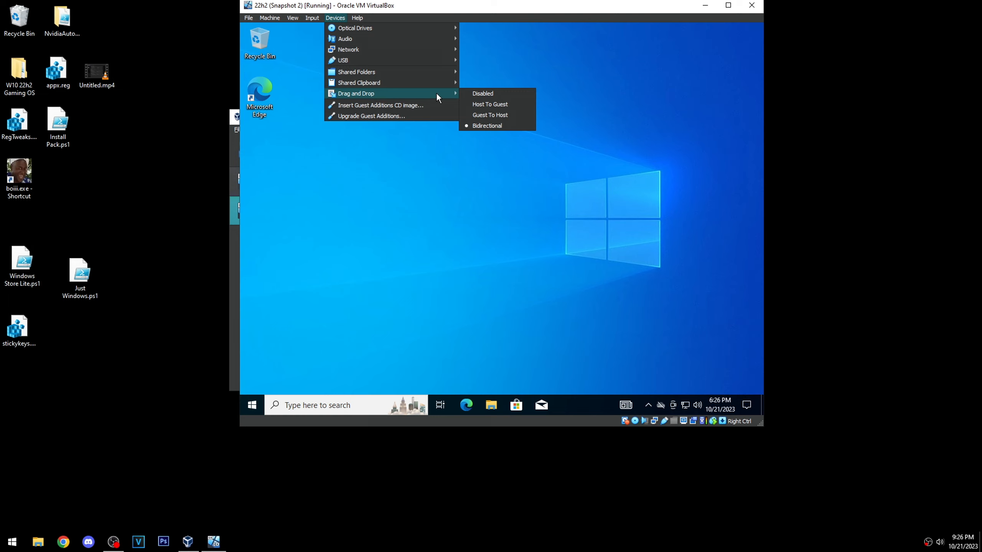
click(491, 405)
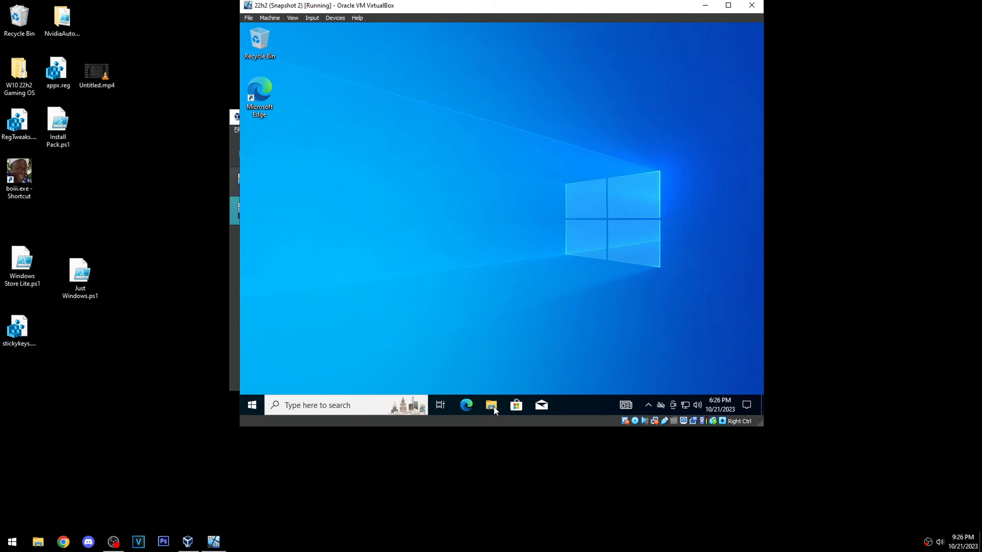
drag(385, 258, 351, 353)
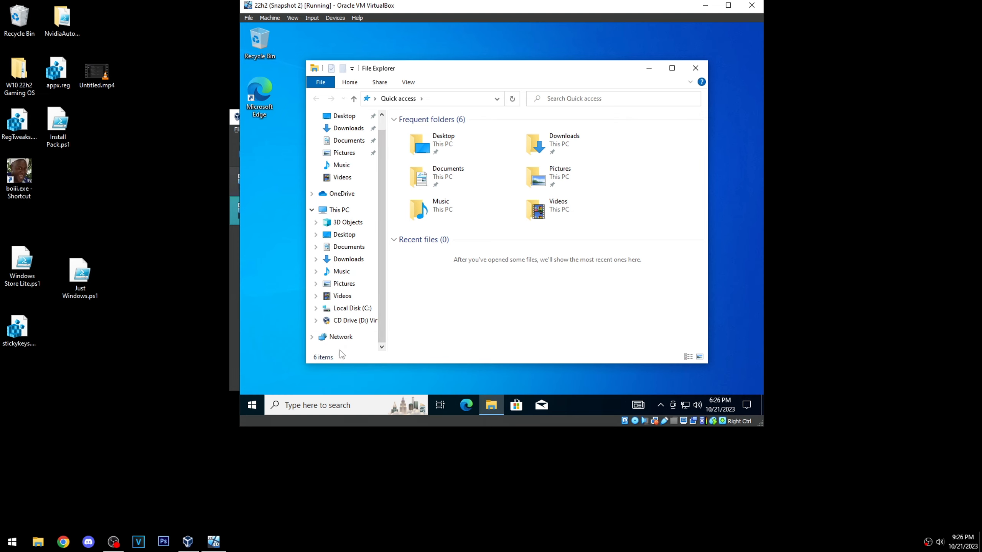
click(695, 67)
click(327, 19)
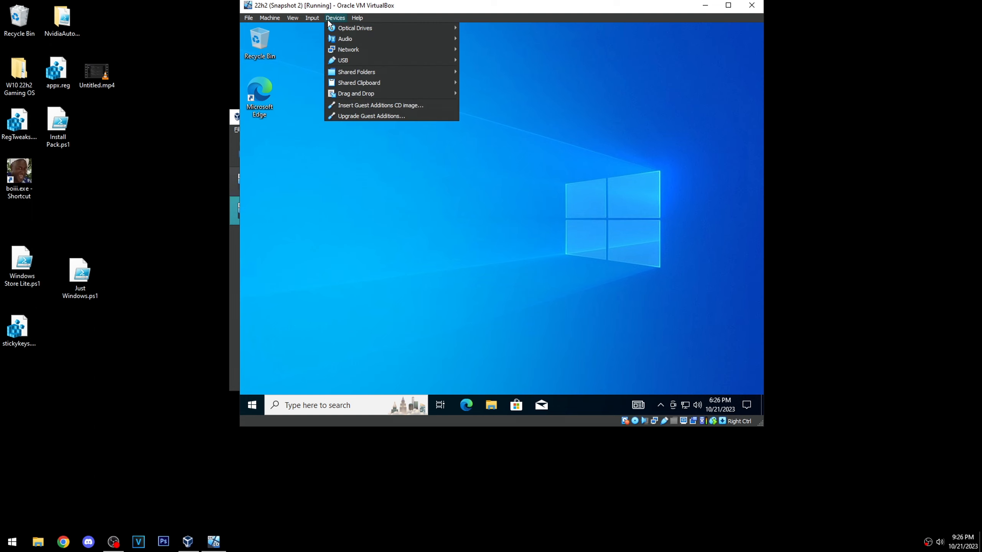
mouse_move(361, 82)
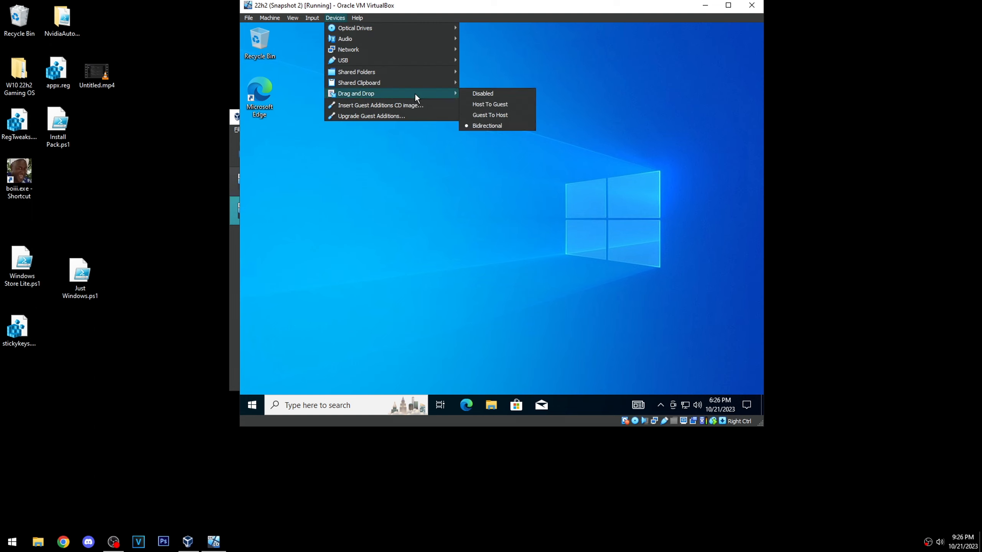
mouse_move(447, 92)
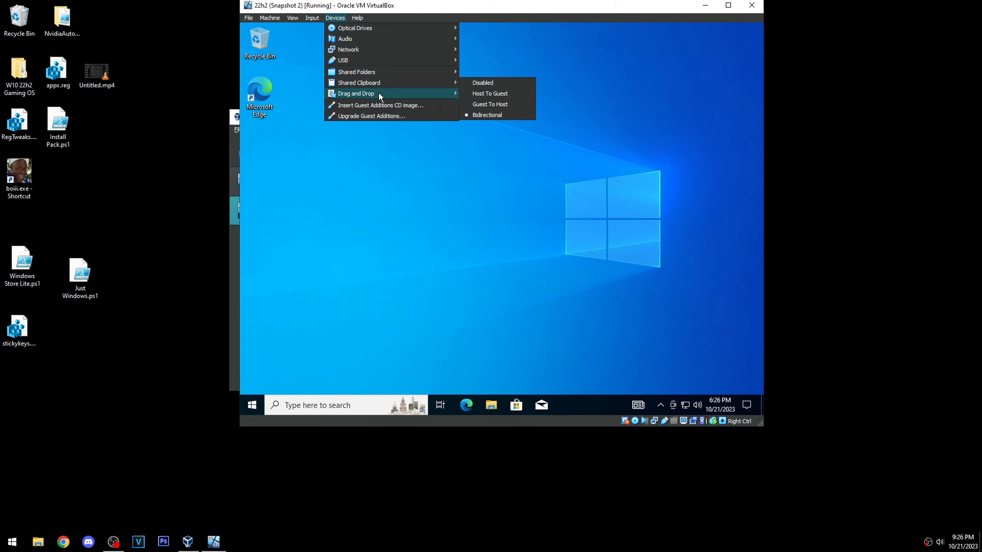
click(389, 310)
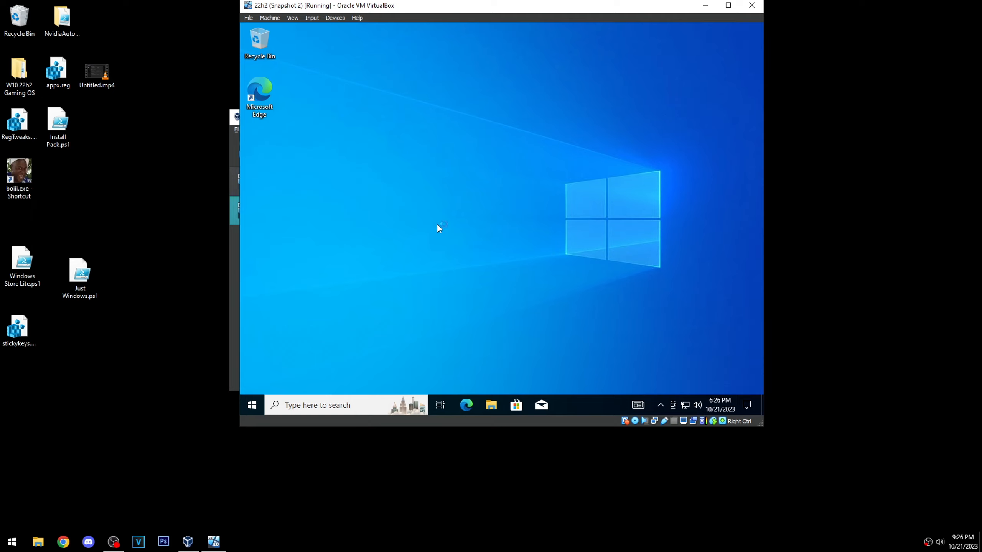
- Reposition the 22h2 machine window and review its device options for Shared Folders and Shared Clipboard
drag(603, 10, 580, 39)
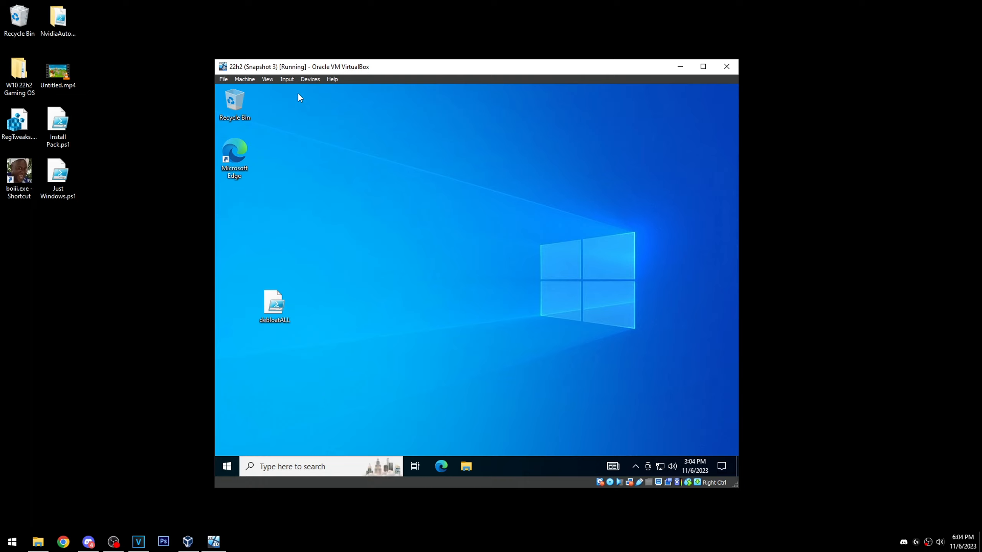
click(310, 80)
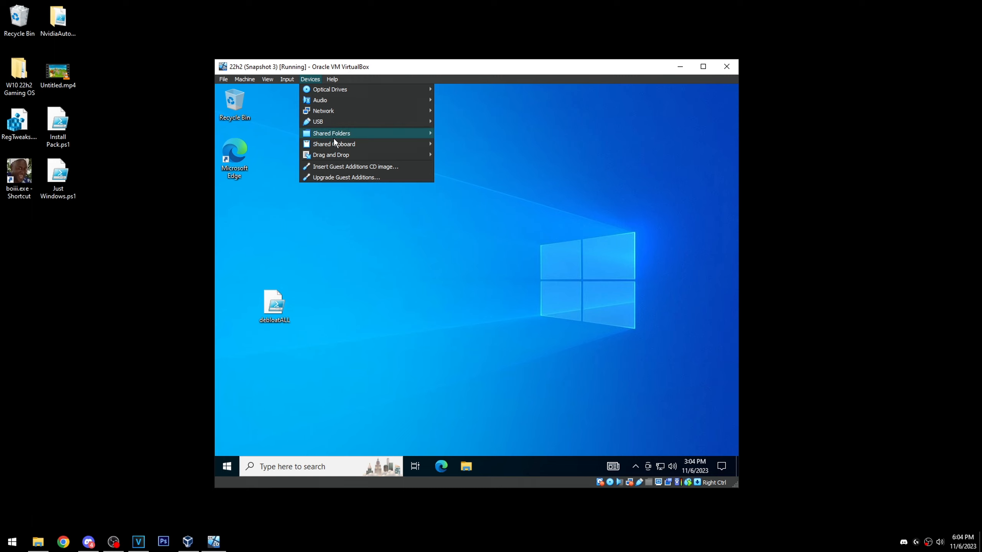
mouse_move(351, 144)
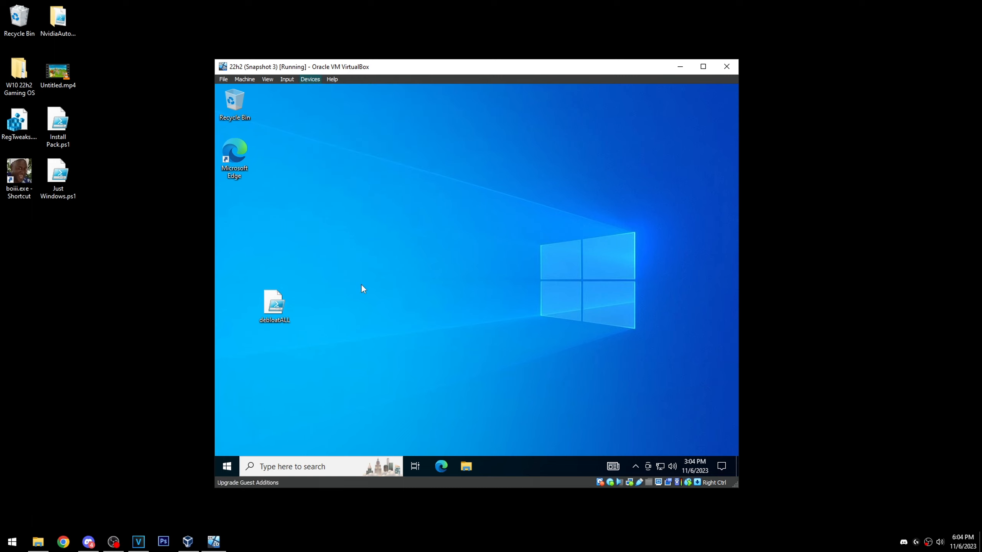